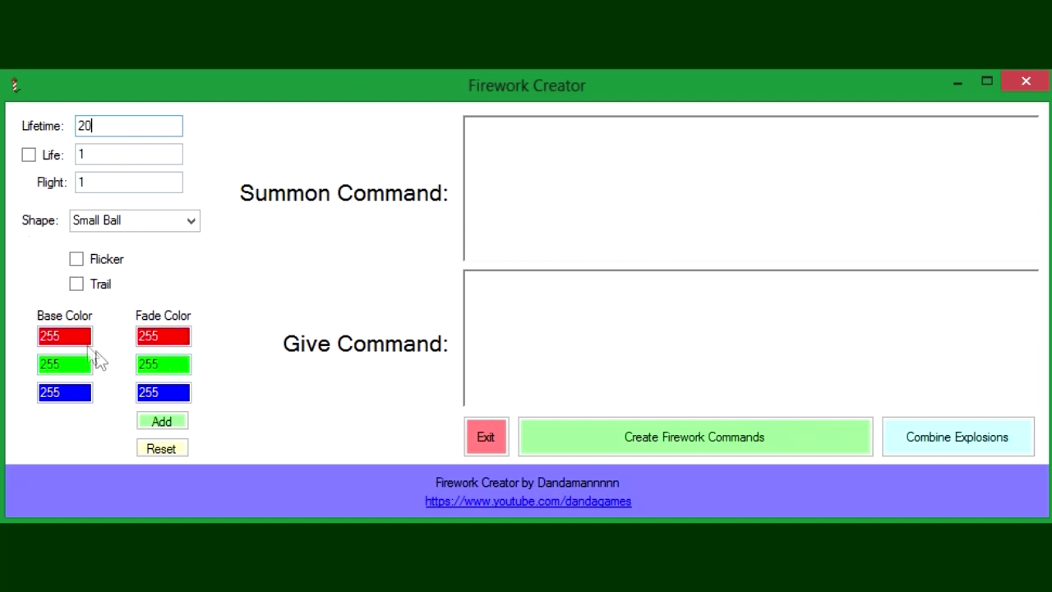
{"action": "left_click", "coordinate": [53, 156]}
{"action": "left_click", "coordinate": [41, 156]}
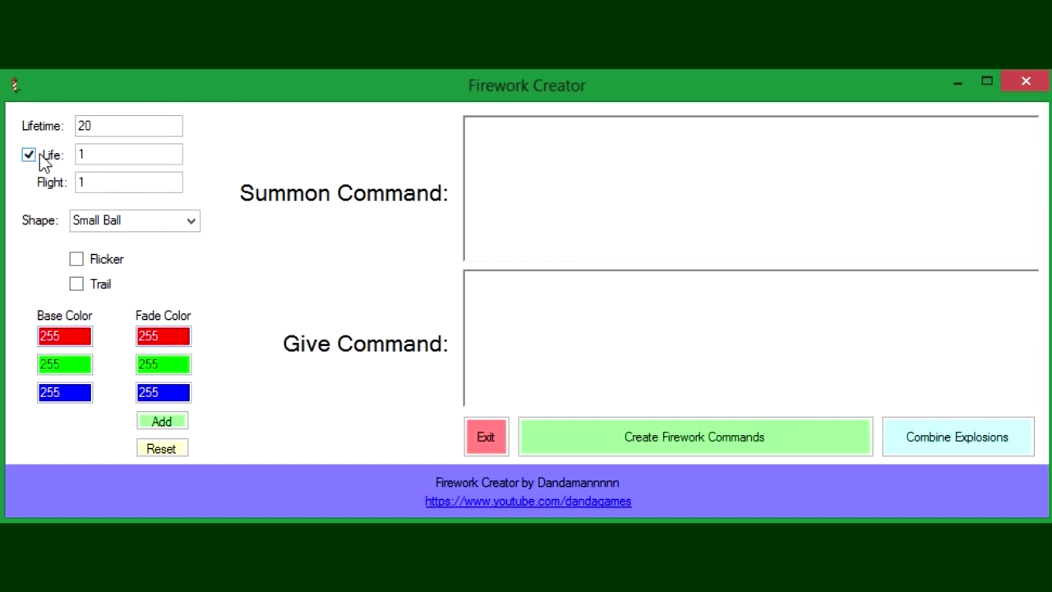
{"action": "left_click", "coordinate": [113, 157]}
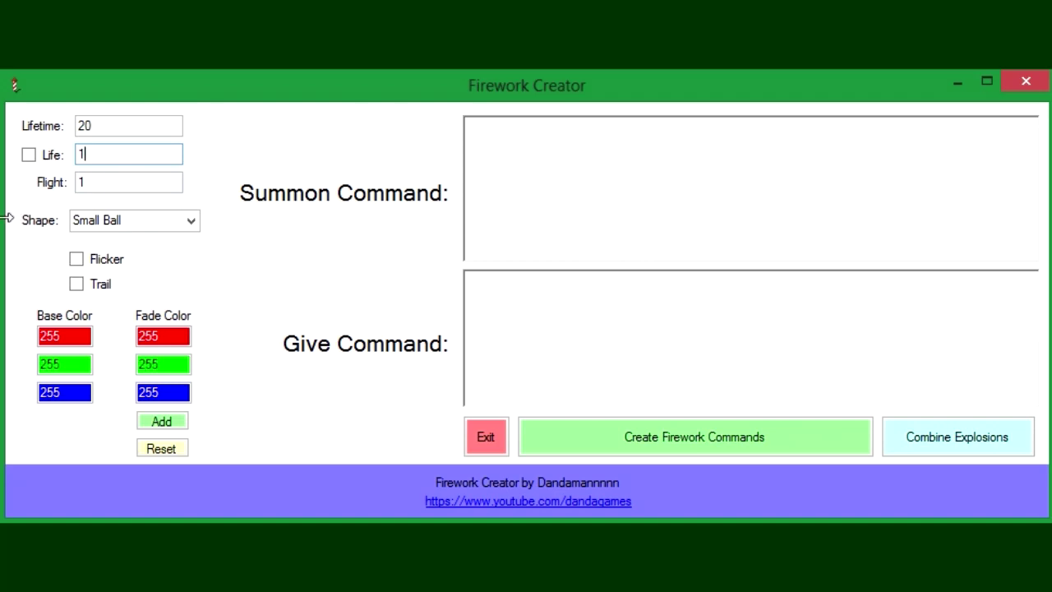
{"action": "left_click", "coordinate": [29, 161]}
{"action": "left_click", "coordinate": [30, 165]}
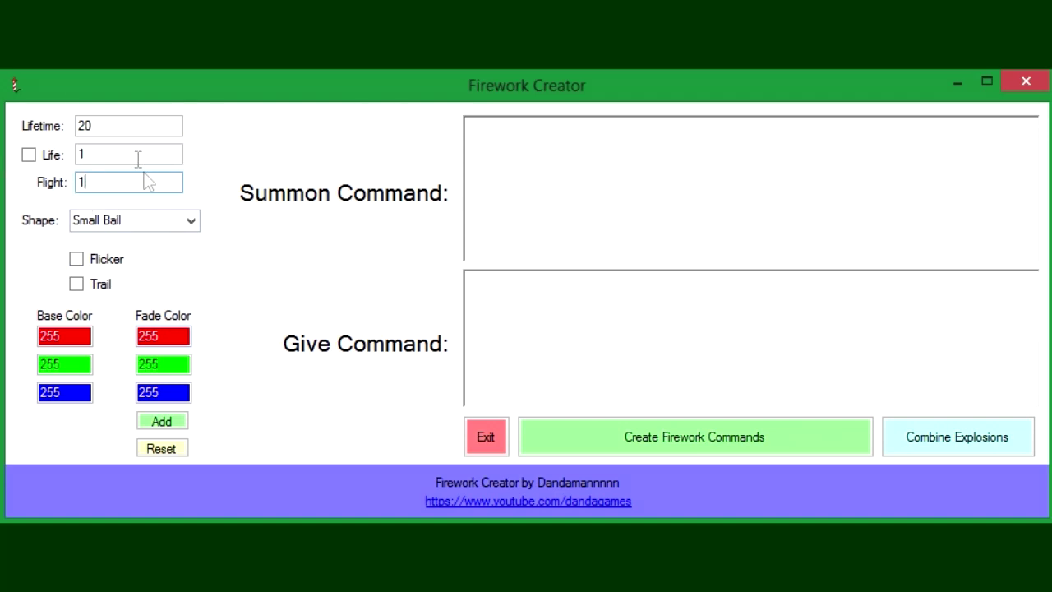
{"action": "double_click", "coordinate": [108, 128]}
{"action": "left_click", "coordinate": [128, 123]}
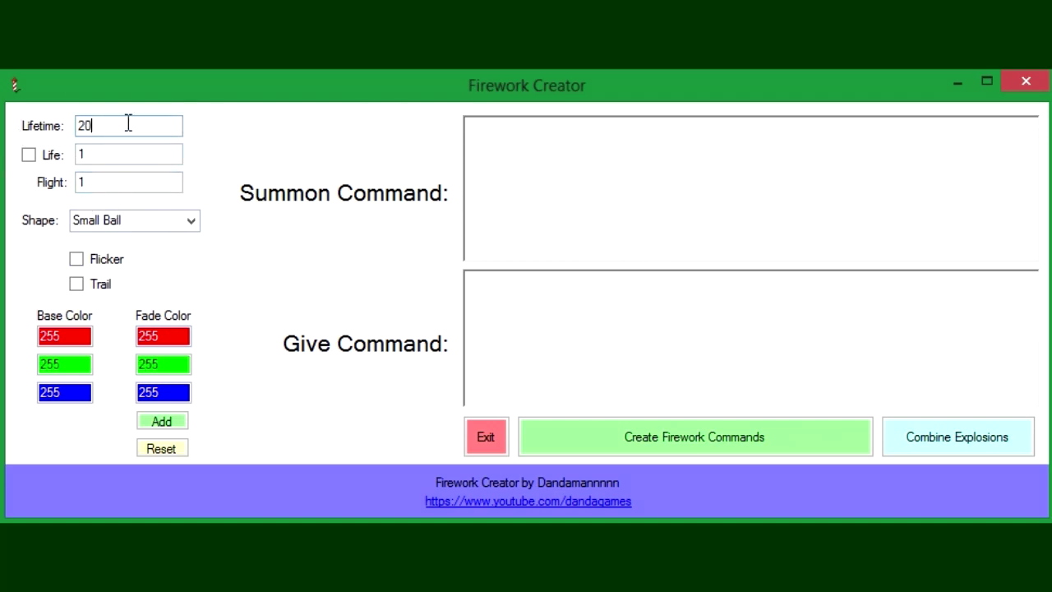
{"action": "double_click", "coordinate": [100, 181]}
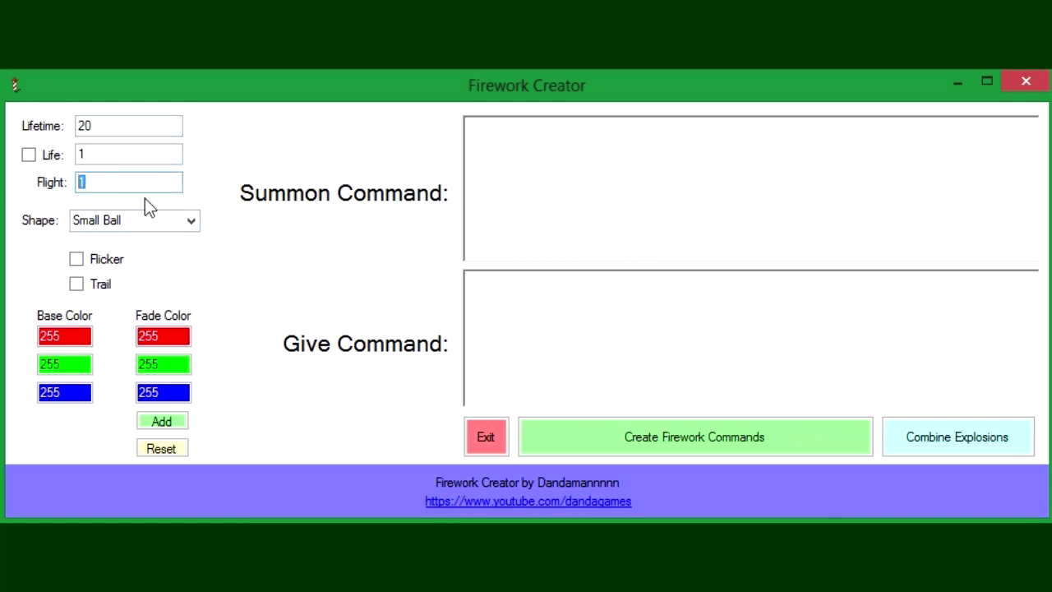
{"action": "left_click", "coordinate": [120, 181]}
{"action": "left_click", "coordinate": [192, 222]}
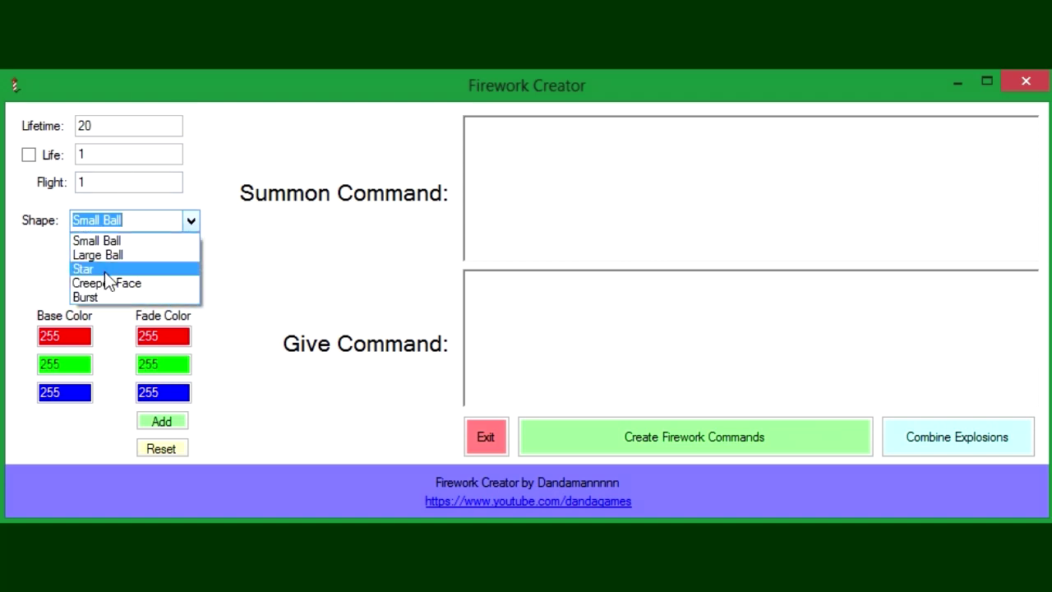
{"action": "left_click", "coordinate": [130, 222]}
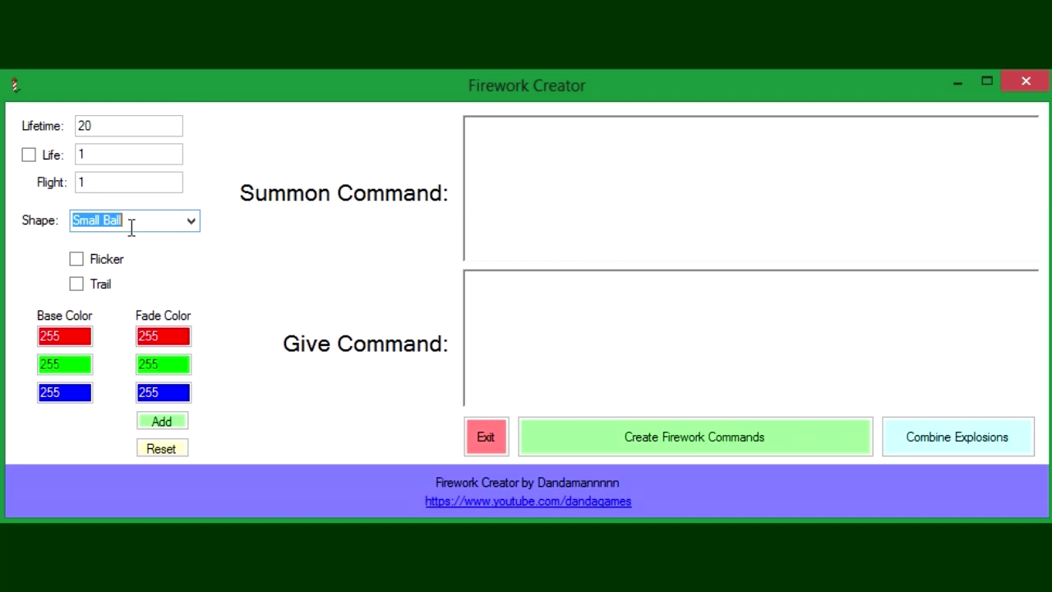
{"action": "left_click", "coordinate": [190, 221]}
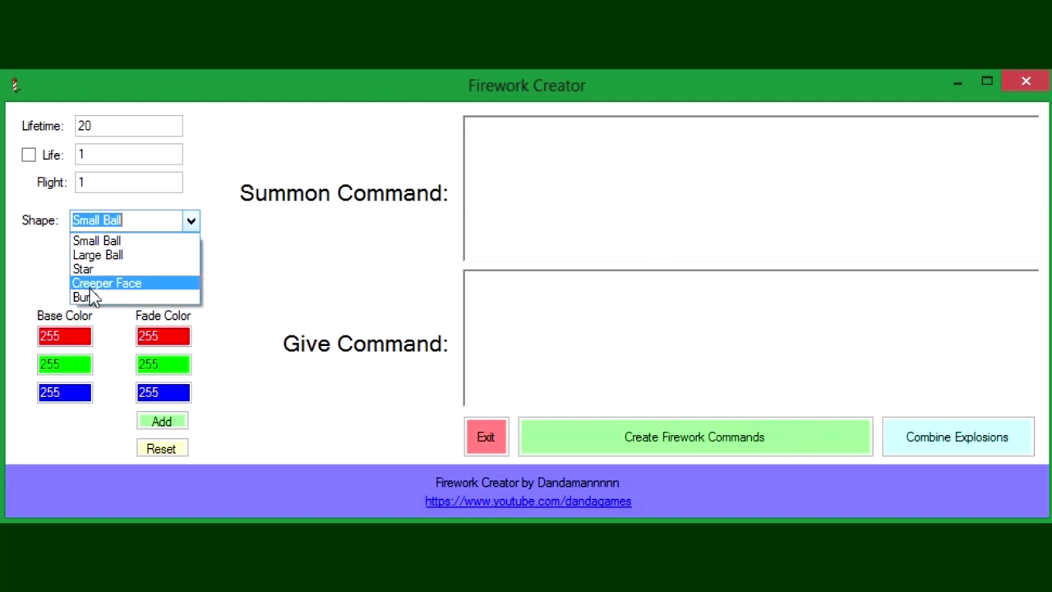
{"action": "left_click", "coordinate": [42, 292]}
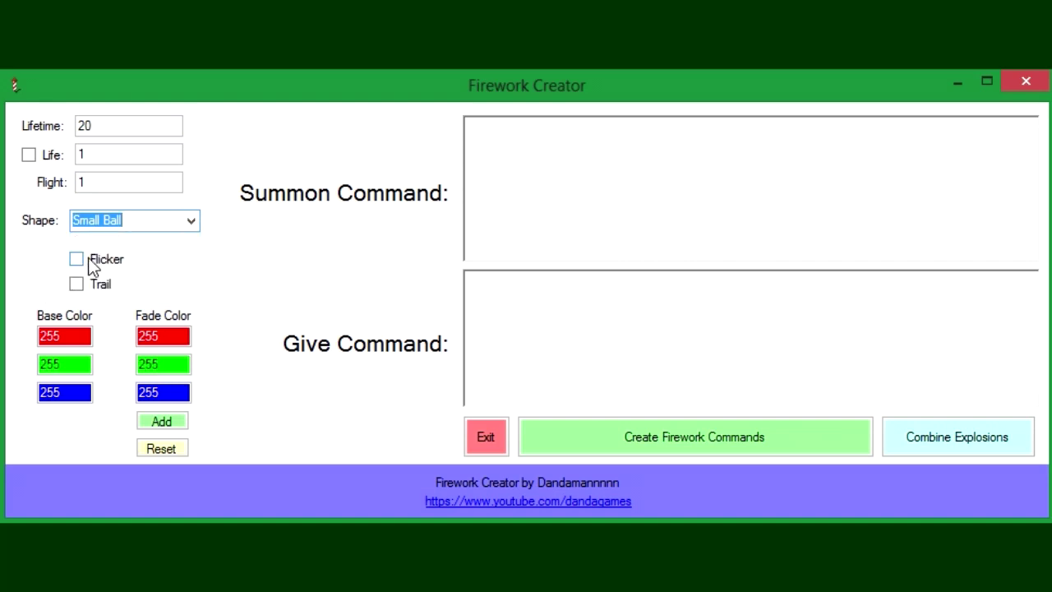
{"action": "left_click", "coordinate": [92, 263]}
{"action": "left_click", "coordinate": [82, 286]}
{"action": "left_click", "coordinate": [81, 261]}
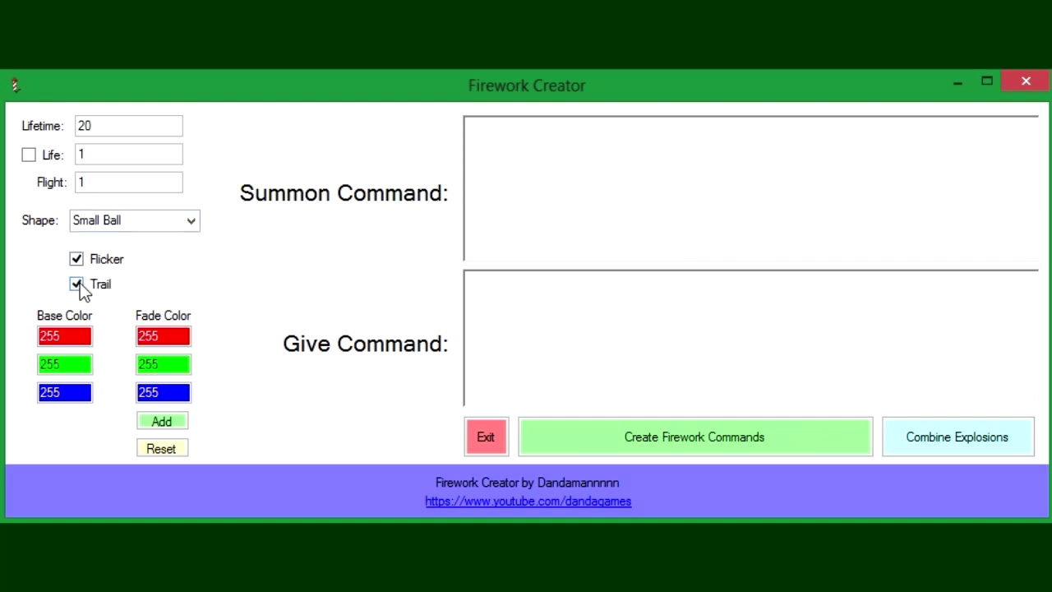
{"action": "left_click", "coordinate": [78, 285]}
{"action": "left_click", "coordinate": [81, 262]}
{"action": "left_click_drag", "start_coordinate": [75, 344], "coordinate": [24, 282]}
{"action": "left_click", "coordinate": [68, 362]}
Step: Enable the Life option and set the explosion to a Star shape with a trail
{"action": "left_click", "coordinate": [29, 154]}
{"action": "left_click", "coordinate": [192, 222]}
{"action": "left_click", "coordinate": [102, 266]}
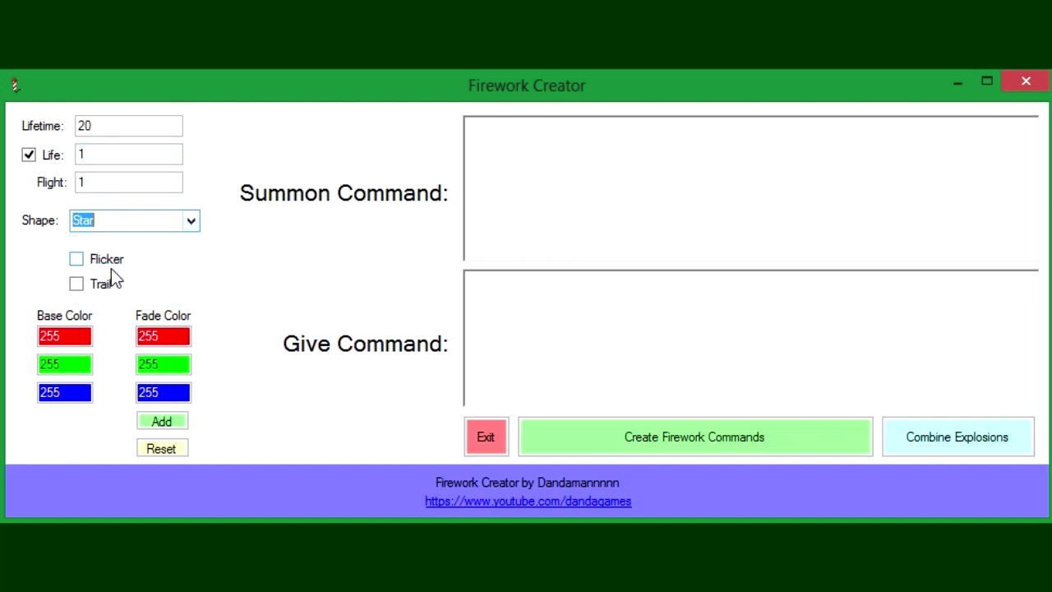
{"action": "left_click", "coordinate": [77, 283]}
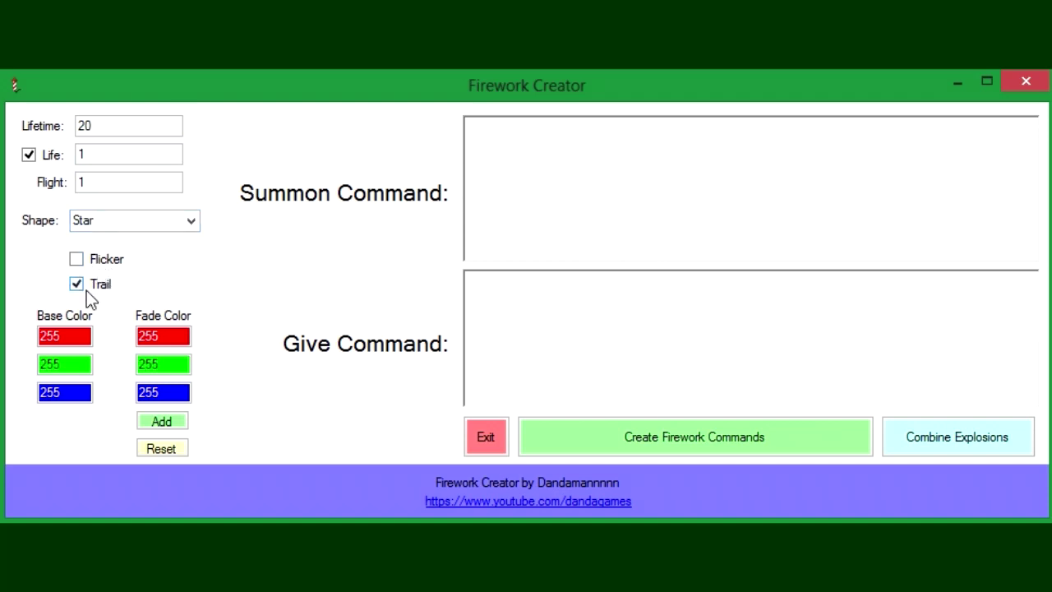
Step: Set the fade color to 0, 0, 0 and add it together with the base color of 255, 255, 255
{"action": "double_click", "coordinate": [51, 335]}
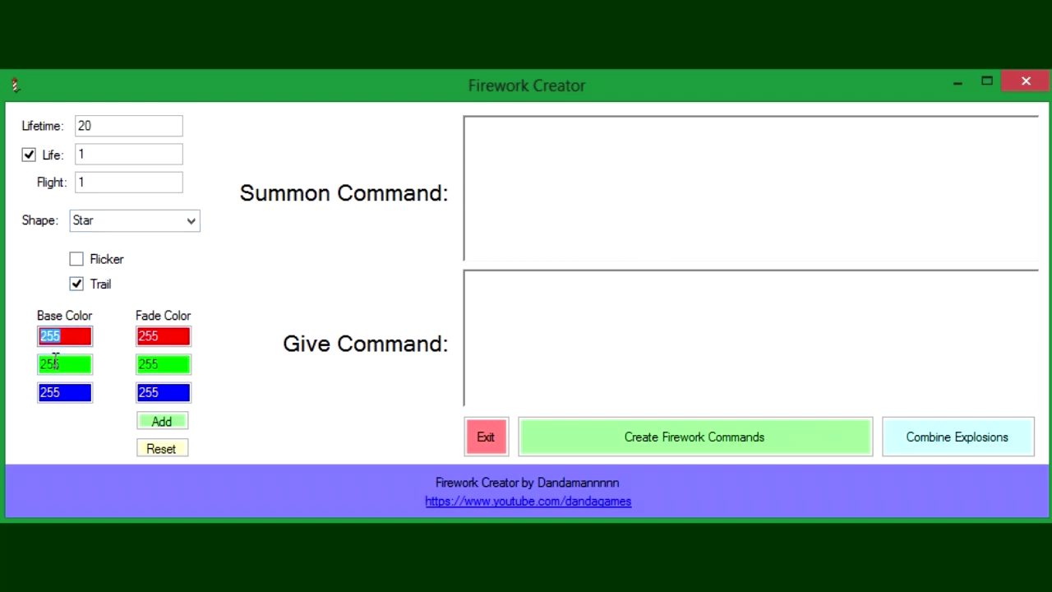
{"action": "double_click", "coordinate": [167, 333]}
{"action": "type", "text": "0"}
{"action": "double_click", "coordinate": [176, 364]}
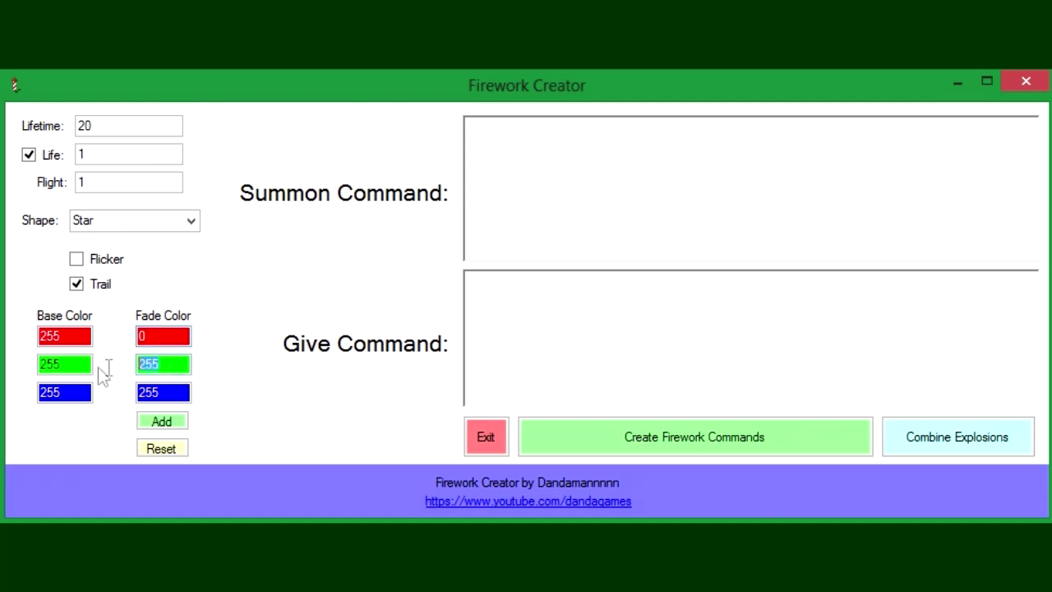
{"action": "type", "text": "0"}
{"action": "left_click", "coordinate": [155, 425]}
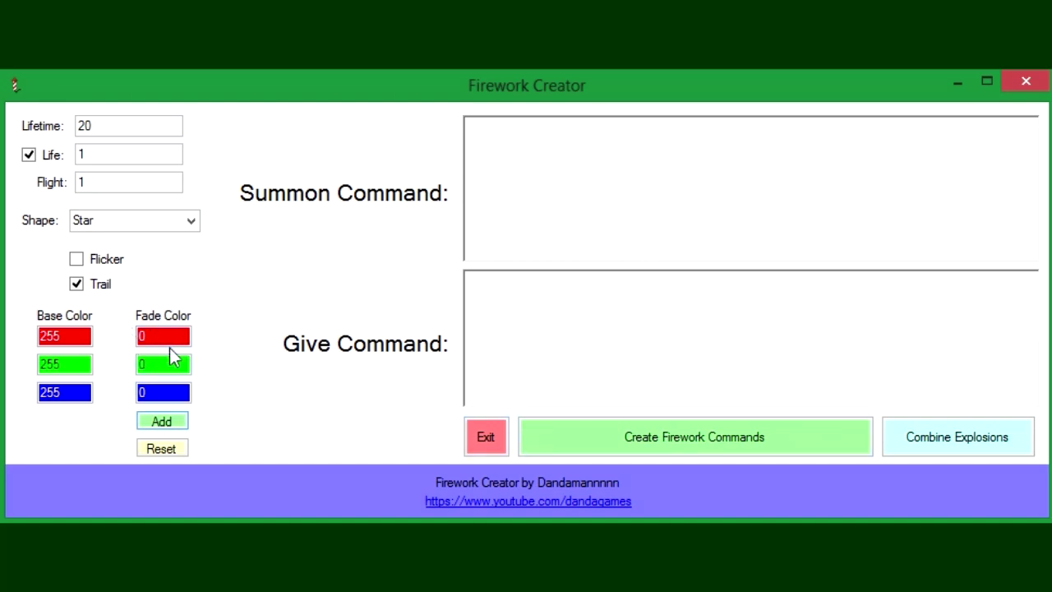
Step: Create the firework commands and copy the full summon command
{"action": "left_click", "coordinate": [633, 444]}
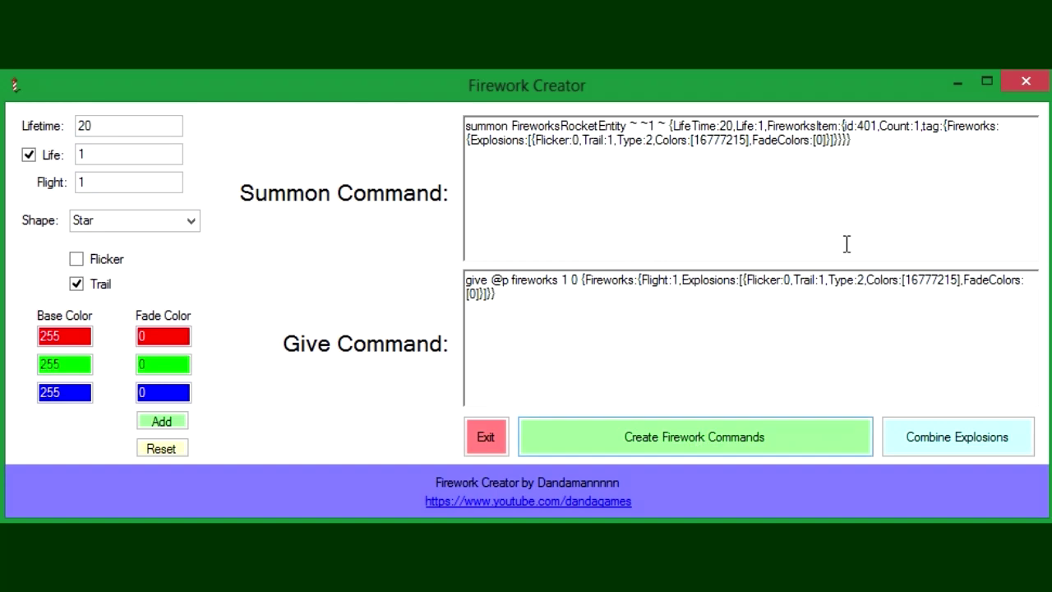
{"action": "left_click_drag", "start_coordinate": [509, 298], "coordinate": [468, 274]}
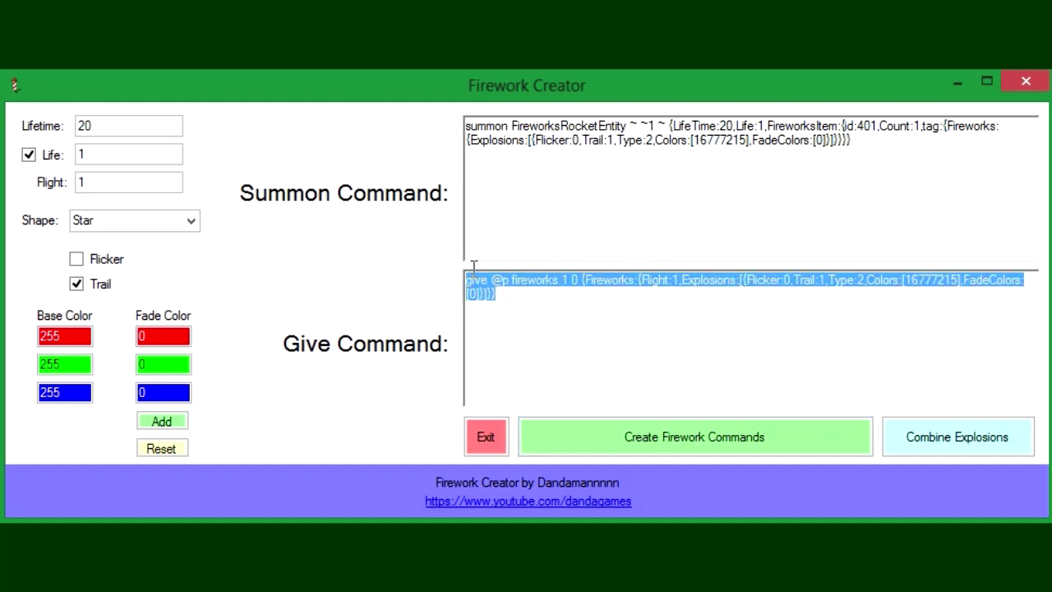
{"action": "left_click", "coordinate": [569, 337]}
{"action": "left_click_drag", "start_coordinate": [891, 159], "coordinate": [414, 107]}
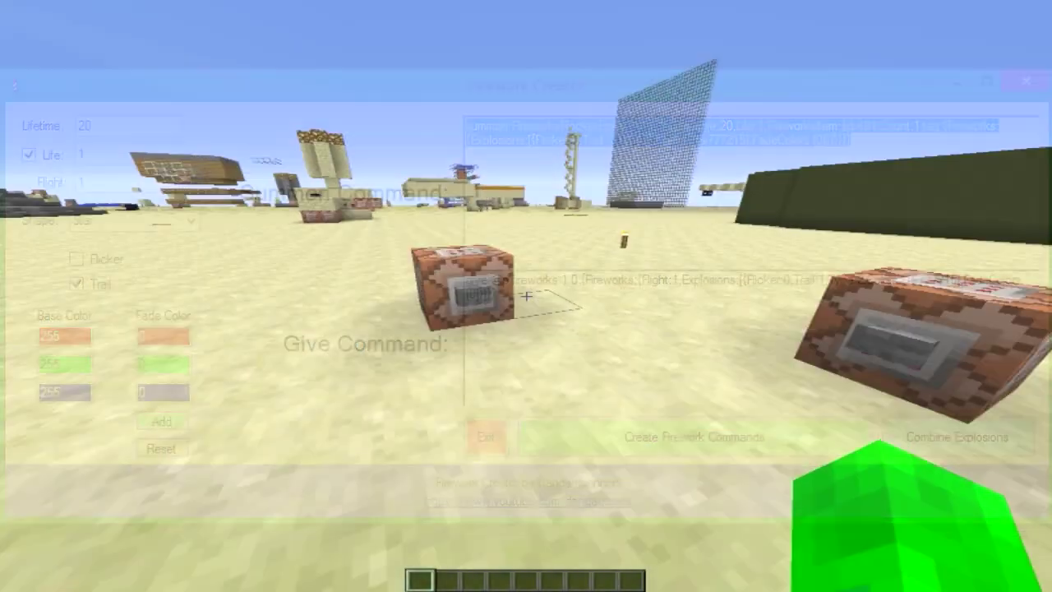
Step: Switch to Minecraft and replace the standalone command block's console command with the copied summon command
{"action": "key", "text": "w"}
{"action": "key", "text": "s"}
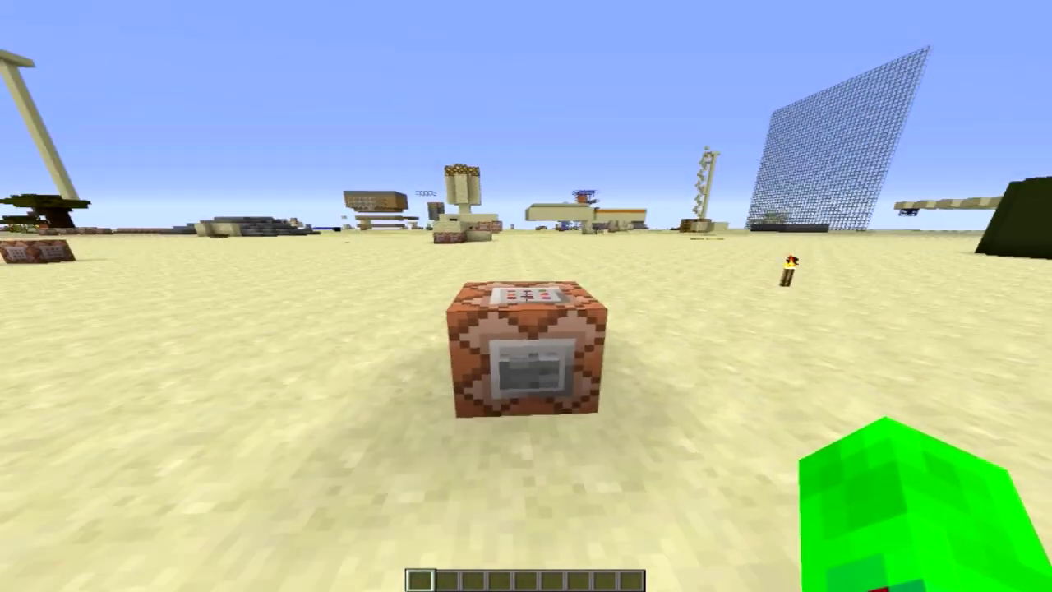
{"action": "key", "text": "w"}
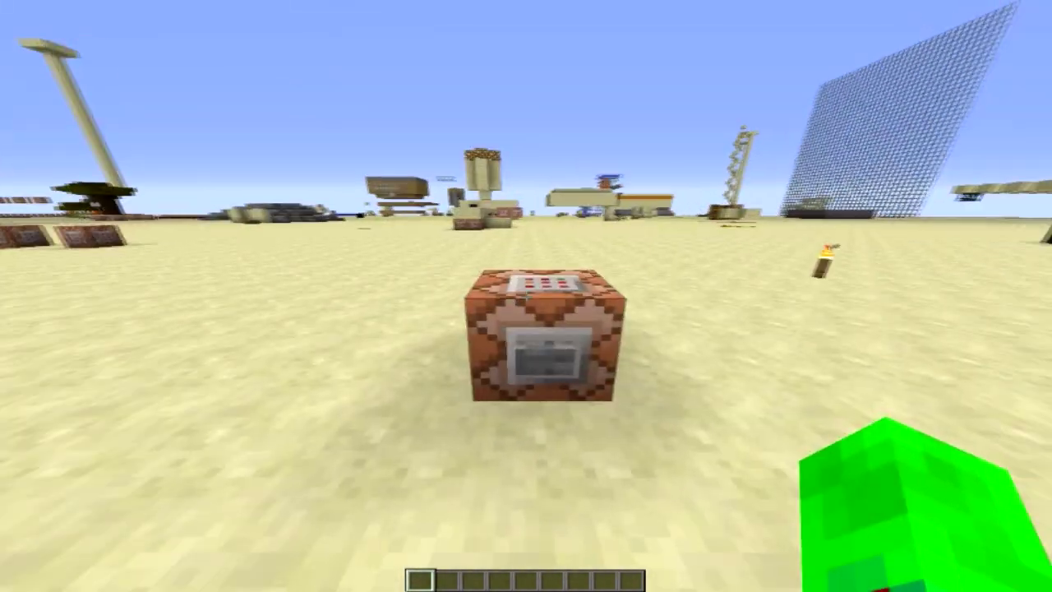
{"action": "right_click", "coordinate": [526, 296]}
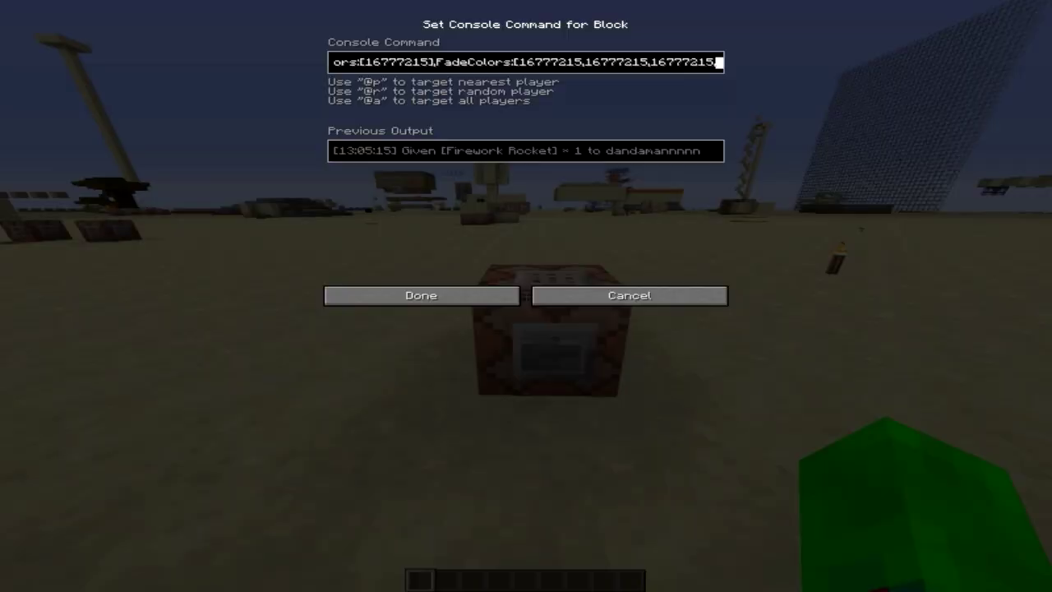
{"action": "key", "text": "ctrl+a"}
{"action": "key", "text": "ctrl+v"}
{"action": "key", "text": "Return"}
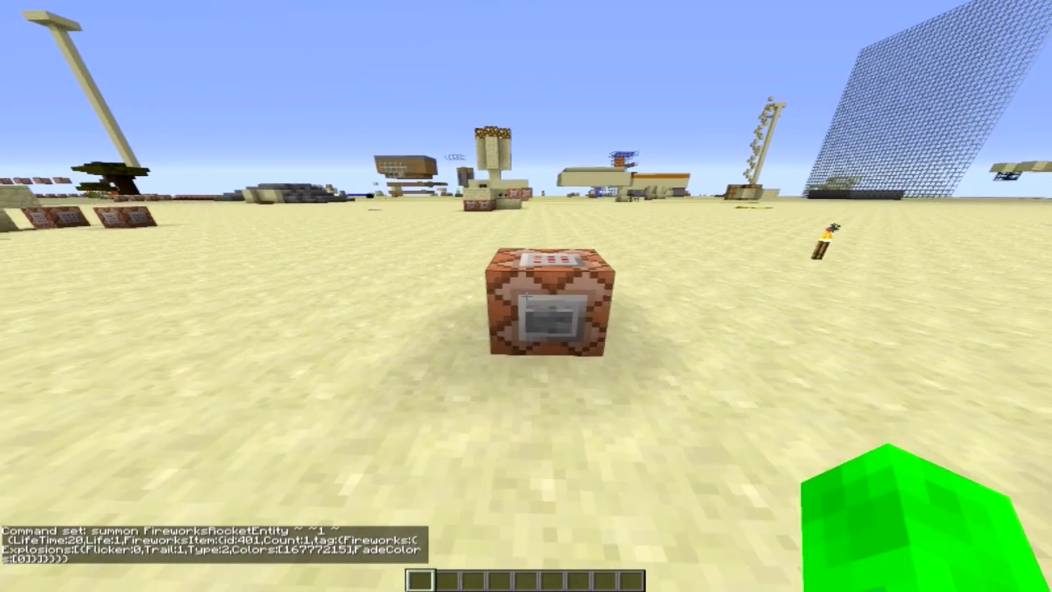
Step: Run the standalone command block and watch its star-shaped firework explode
{"action": "key", "text": "s"}
{"action": "key", "text": "space"}
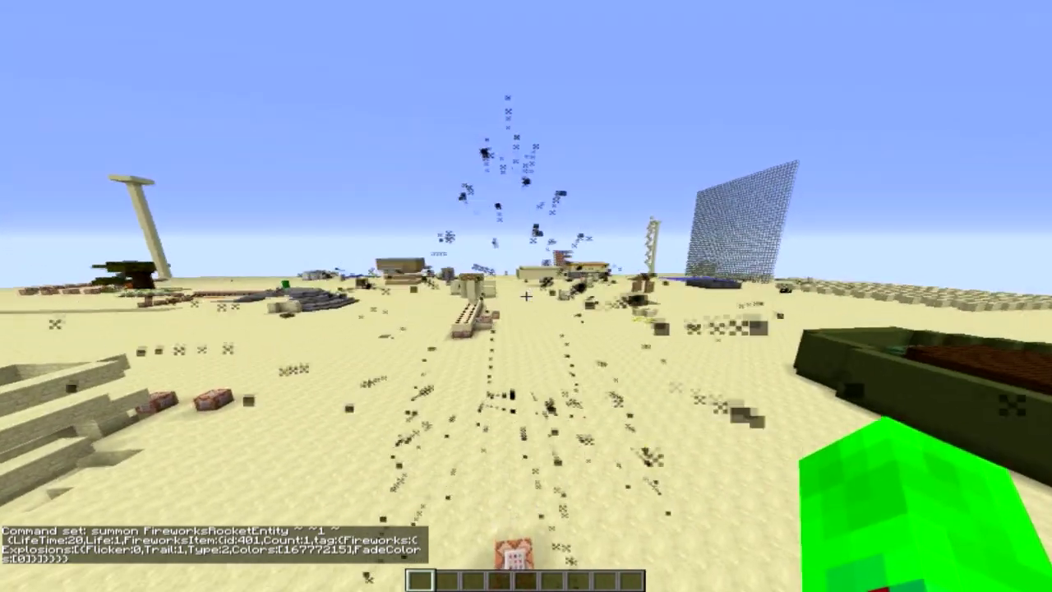
{"action": "key", "text": "w"}
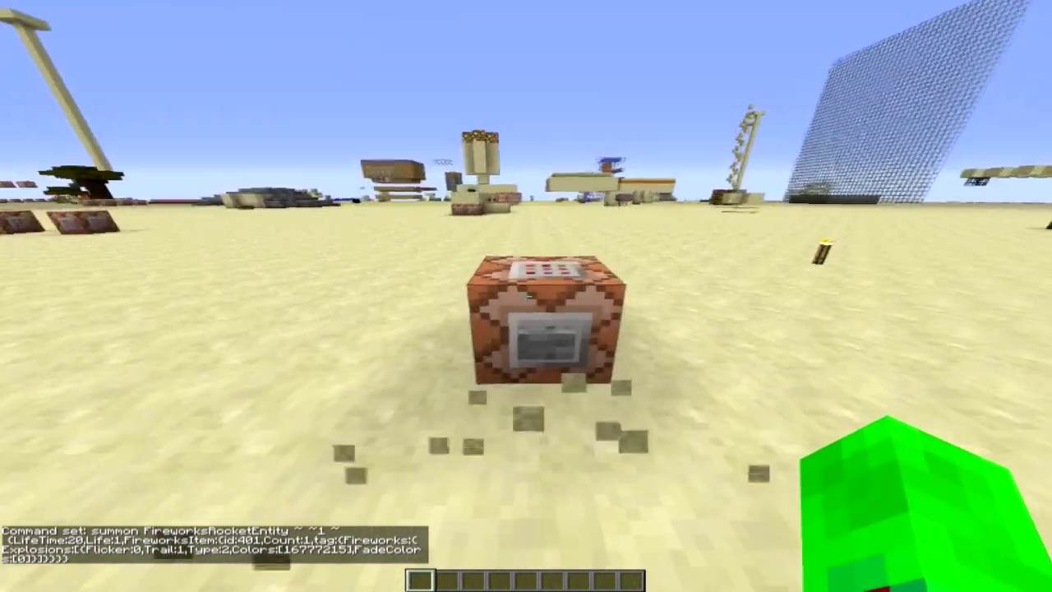
{"action": "right_click", "coordinate": [526, 295]}
{"action": "key", "text": "Escape"}
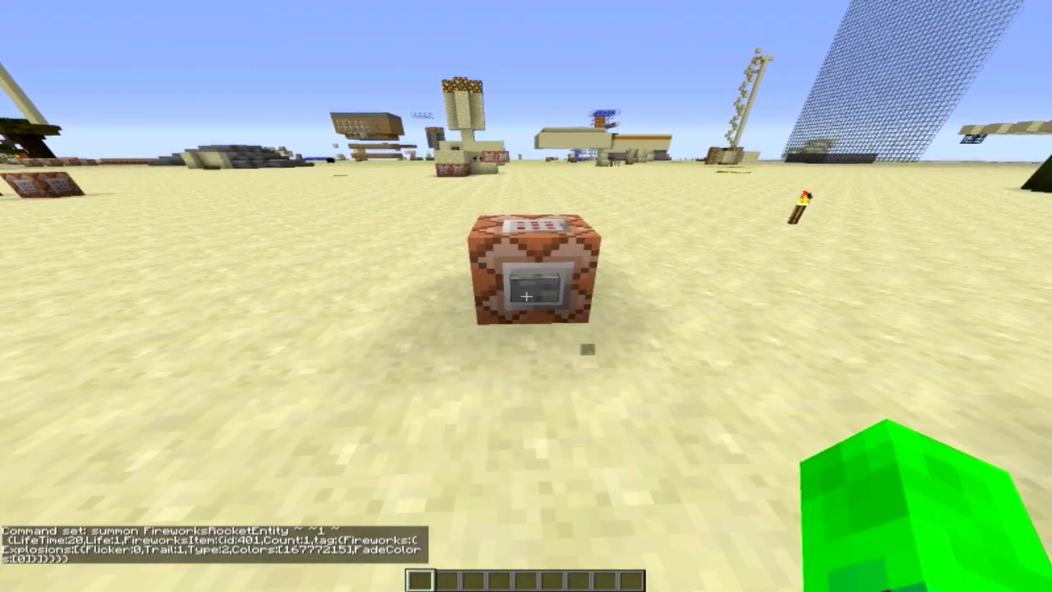
Step: Activate the button between the two adjacent command blocks and watch the firework explosion from above
{"action": "key", "text": "w"}
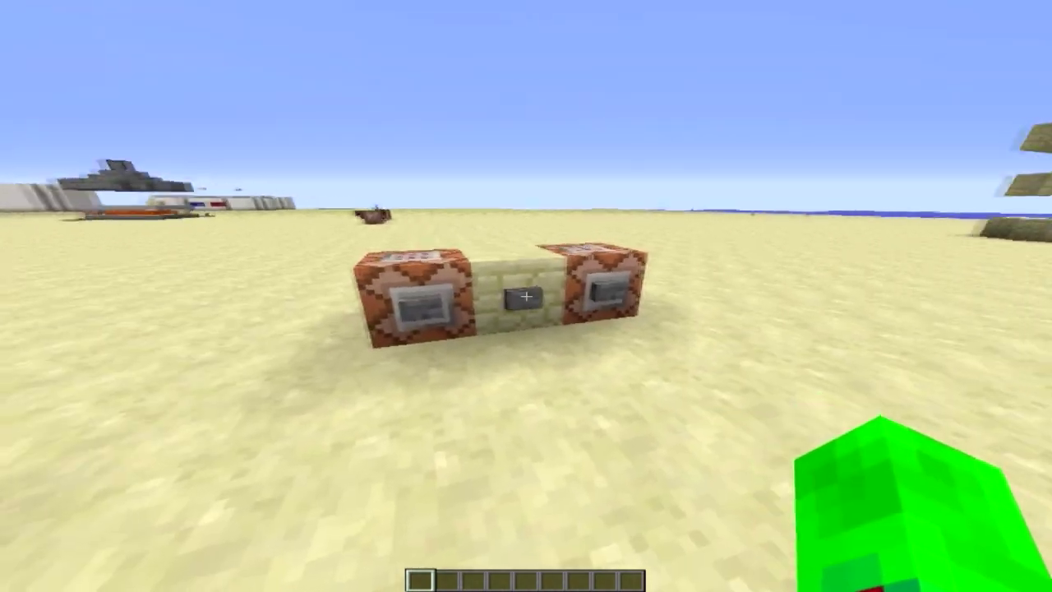
{"action": "right_click", "coordinate": [526, 295]}
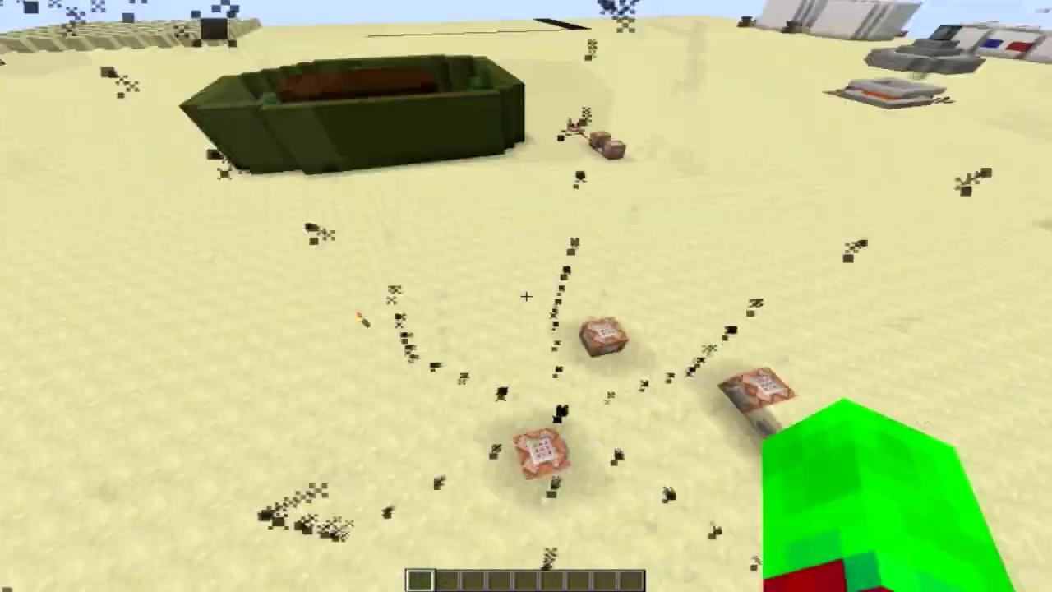
{"action": "key", "text": "shift"}
{"action": "key", "text": "w"}
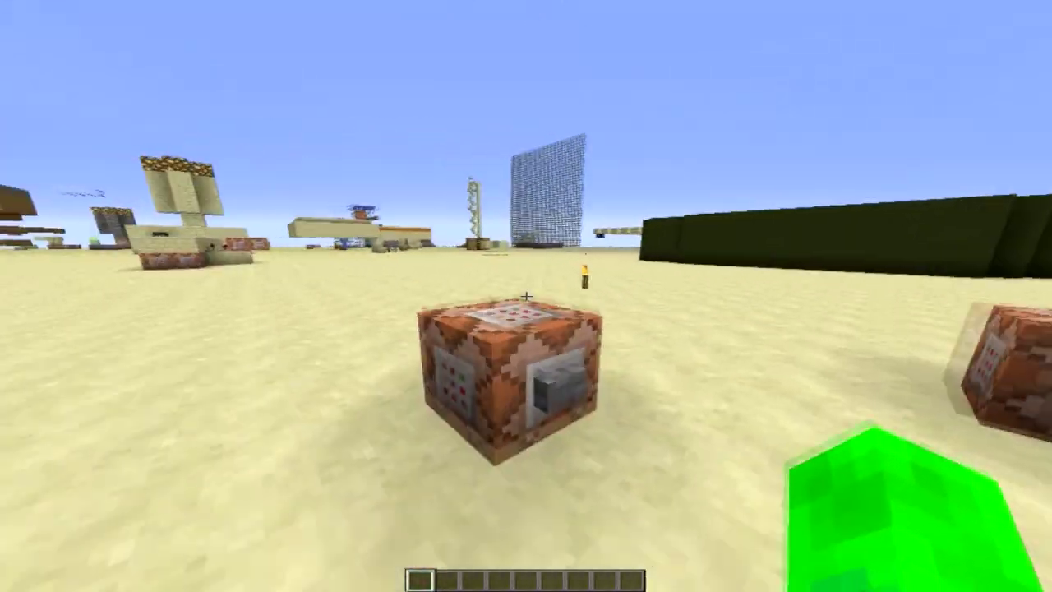
{"action": "key", "text": "s"}
{"action": "key", "text": "w"}
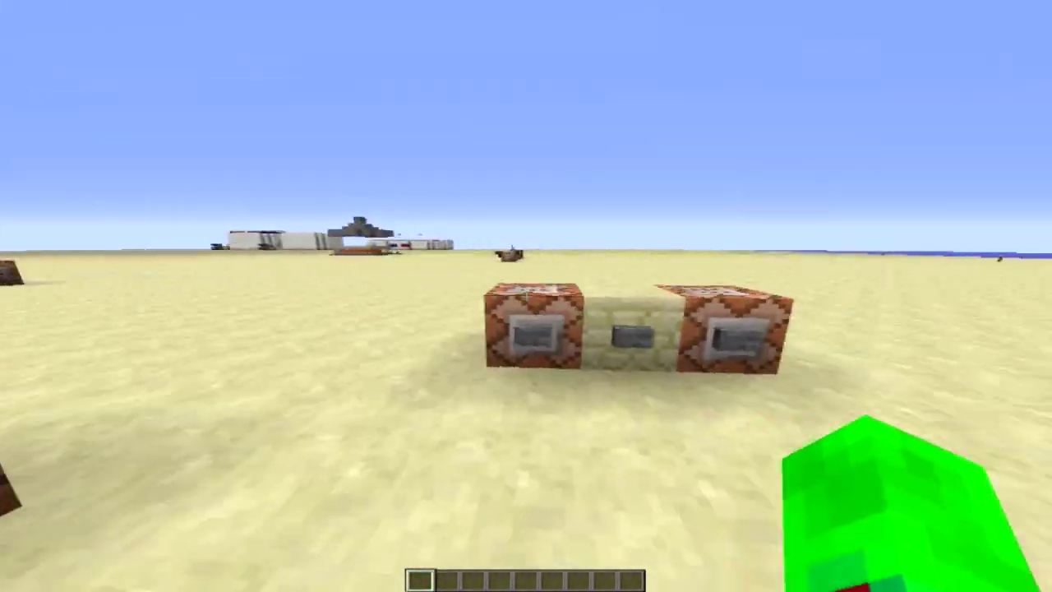
{"action": "key", "text": "w"}
{"action": "key", "text": "space"}
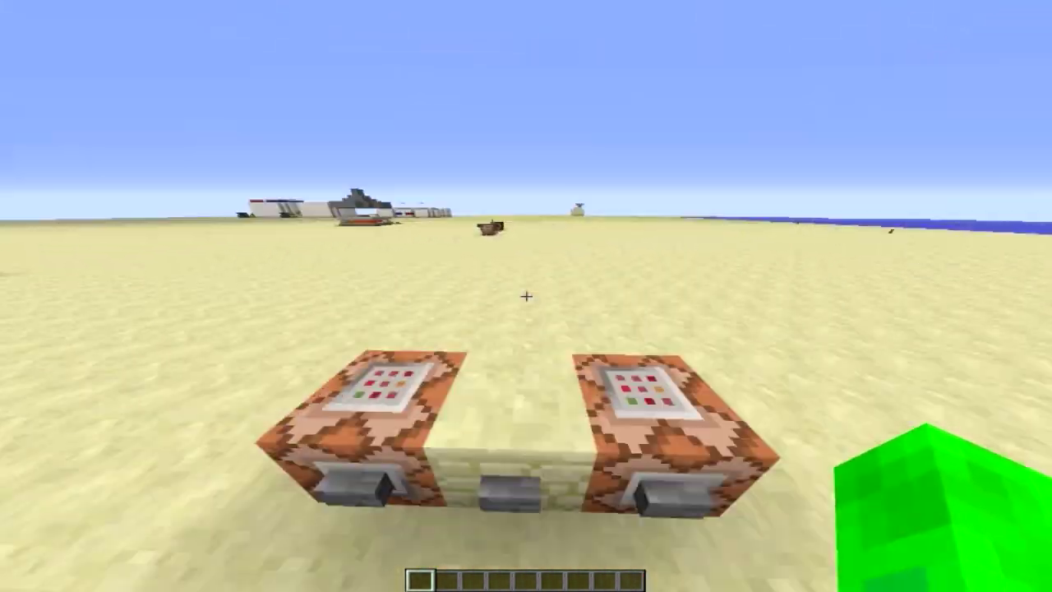
{"action": "key", "text": "w"}
{"action": "key", "text": "space"}
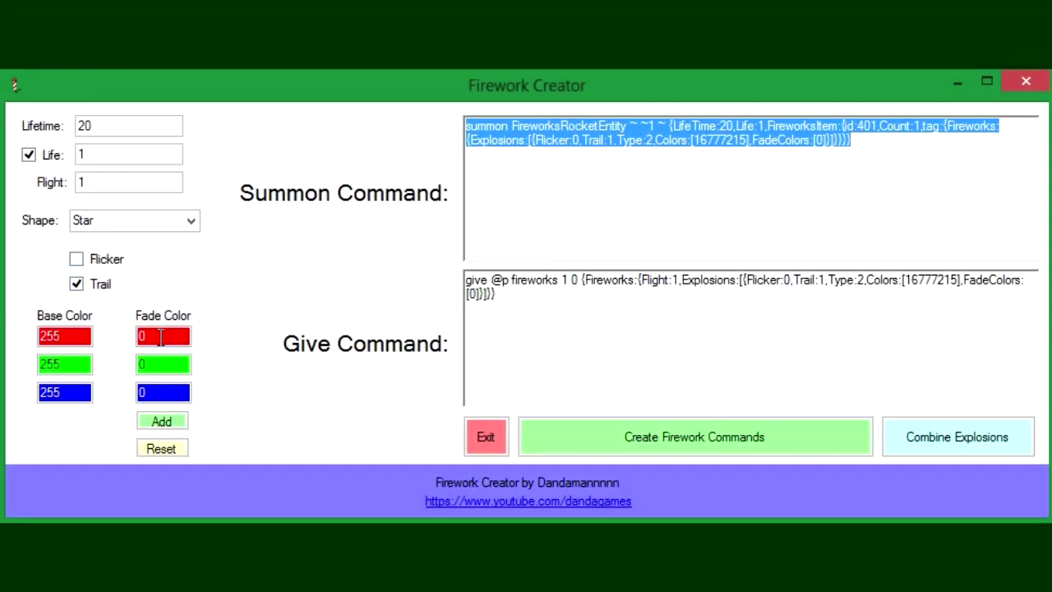
Step: Switch back to Firework Creator, reset the colors and add a base color of 255, 255, 255 with a fade color of 255, 0, 0
{"action": "left_click", "coordinate": [161, 337]}
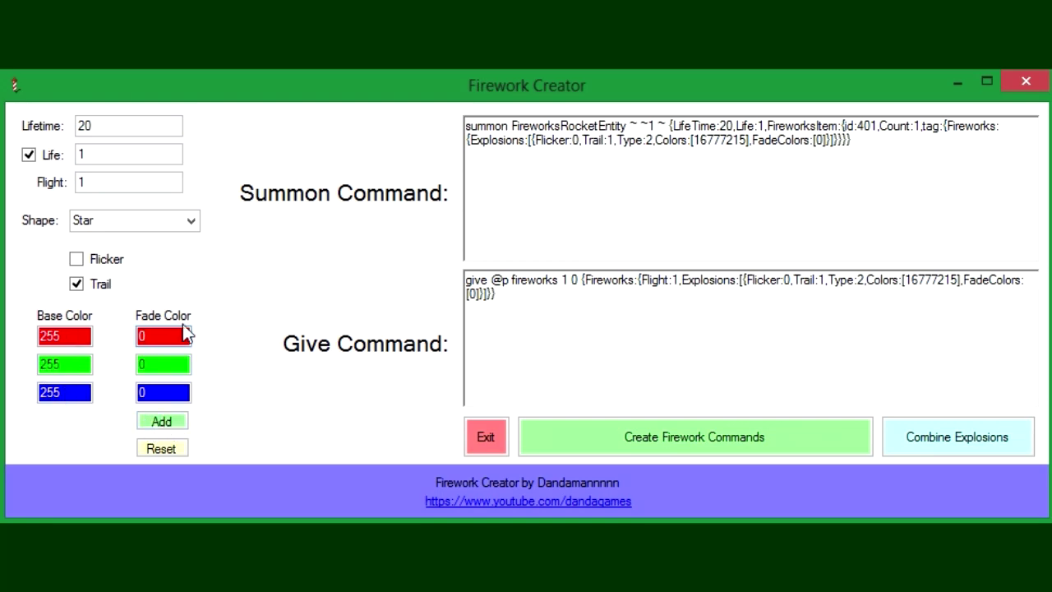
{"action": "double_click", "coordinate": [163, 338]}
{"action": "left_click", "coordinate": [157, 449]}
{"action": "double_click", "coordinate": [169, 333]}
{"action": "double_click", "coordinate": [63, 387]}
{"action": "left_click", "coordinate": [60, 365]}
{"action": "type", "text": "255"}
{"action": "left_click", "coordinate": [160, 423]}
Step: Create the firework commands again and highlight the Colors and FadeColors values in the summon command
{"action": "left_click", "coordinate": [584, 443]}
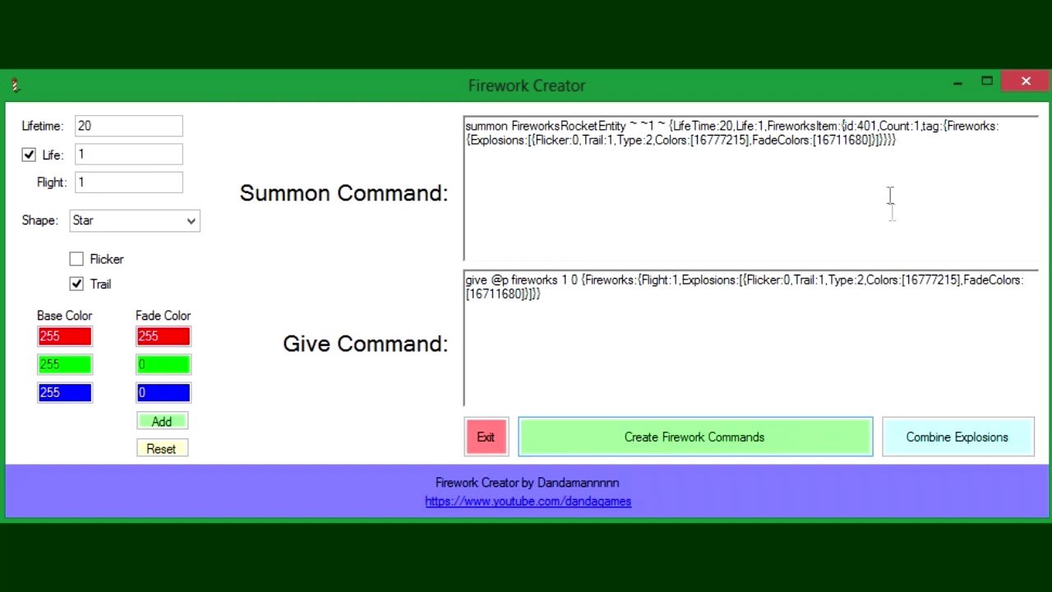
{"action": "left_click_drag", "start_coordinate": [701, 138], "coordinate": [743, 148]}
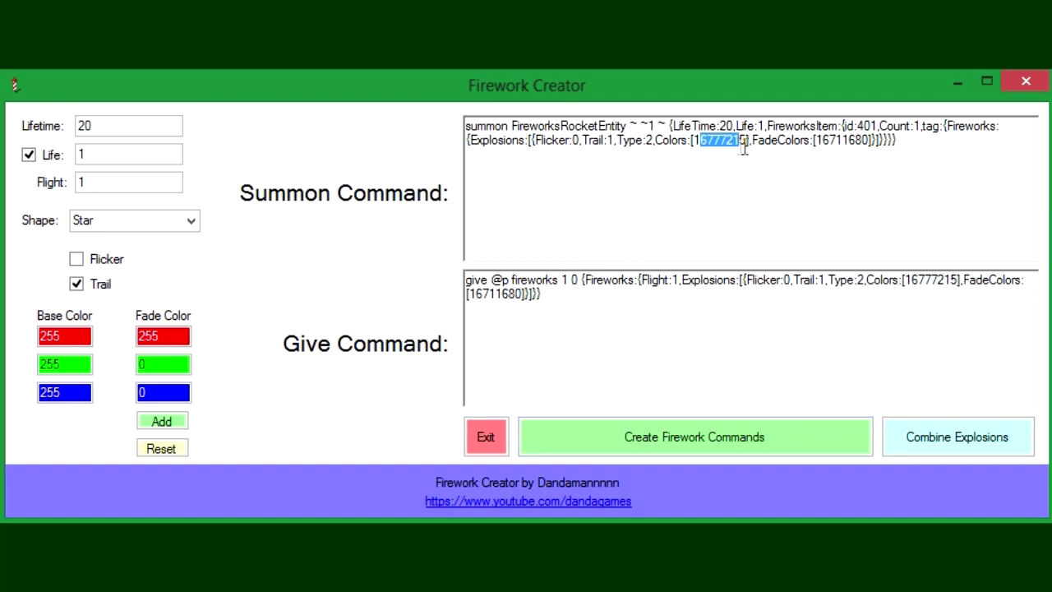
{"action": "left_click_drag", "start_coordinate": [823, 142], "coordinate": [867, 145]}
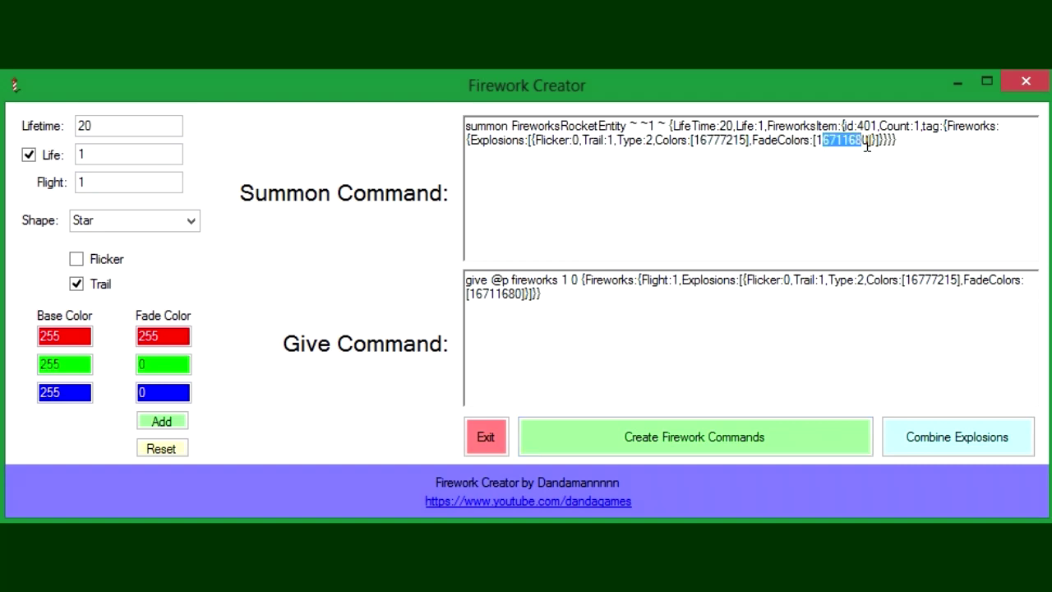
Step: Add a second fade color of 0, 255, 0 to the star firework
{"action": "left_click", "coordinate": [952, 160]}
{"action": "key", "text": "ctrl+a"}
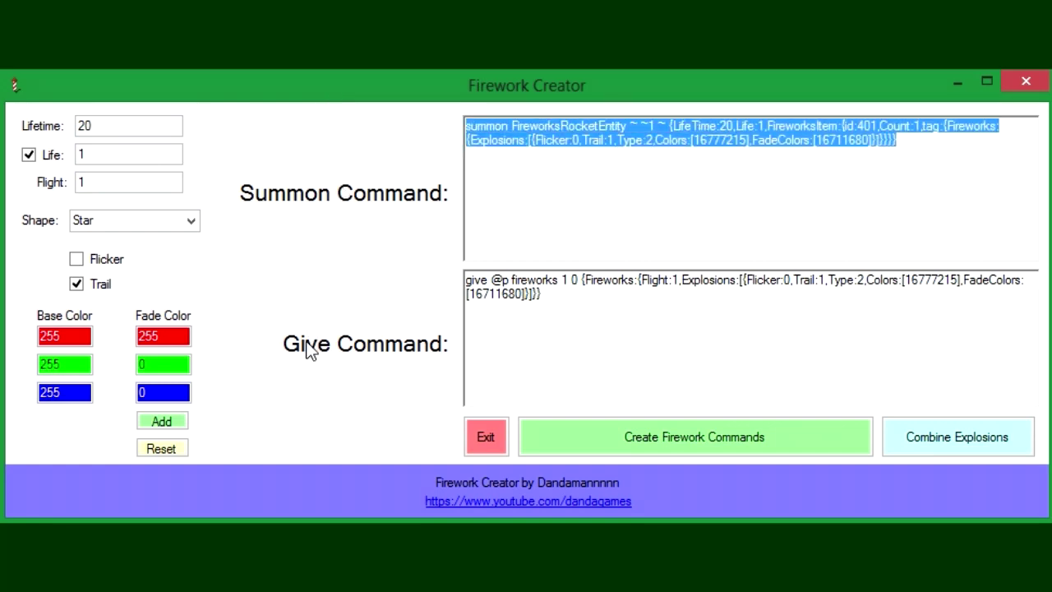
{"action": "double_click", "coordinate": [165, 334]}
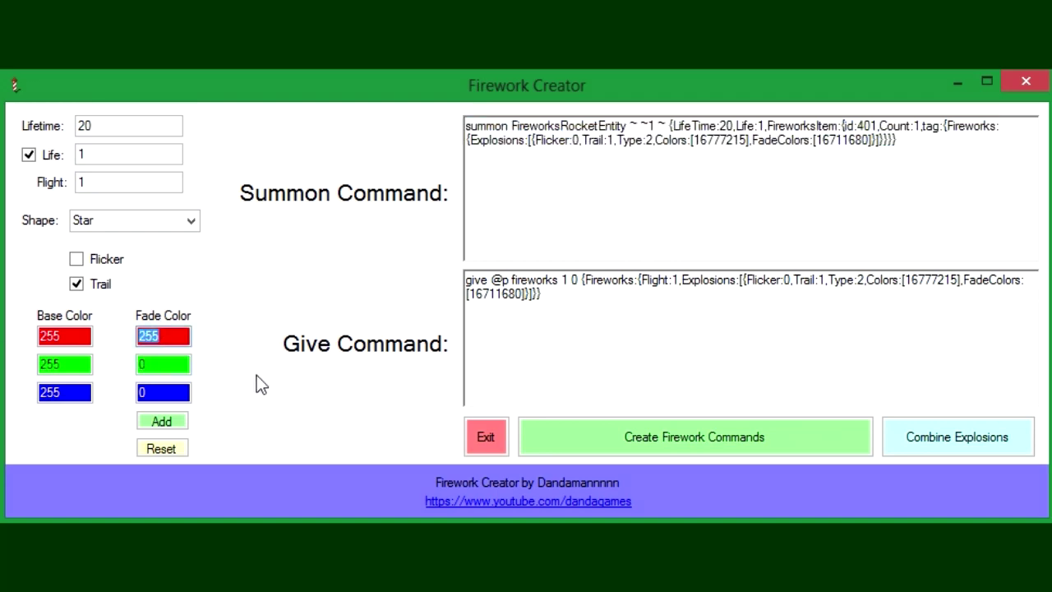
{"action": "type", "text": "0"}
{"action": "key", "text": "Tab"}
{"action": "type", "text": "2"}
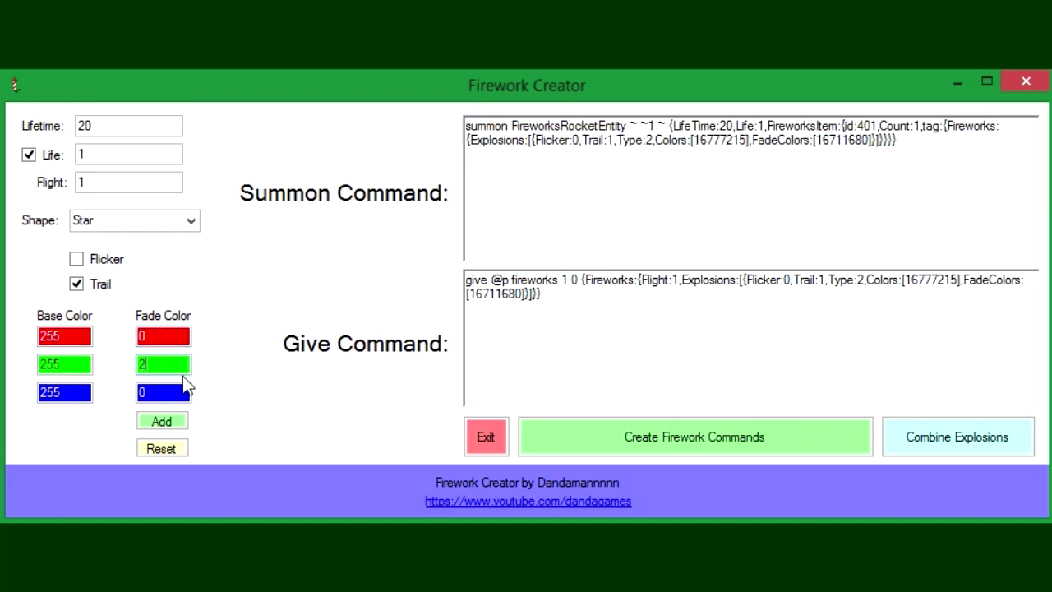
{"action": "type", "text": "55"}
{"action": "key", "text": "Tab"}
Step: Add a third fade color of 0, 0, 255 to the star firework
{"action": "double_click", "coordinate": [144, 392]}
{"action": "type", "text": "2"}
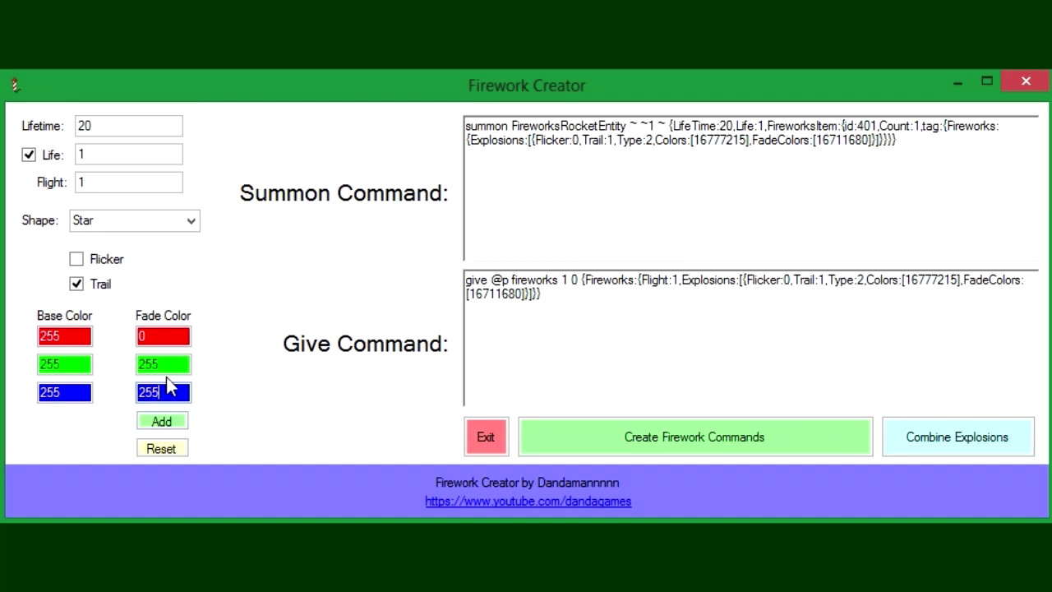
{"action": "type", "text": "55"}
{"action": "key", "text": "shift+Tab"}
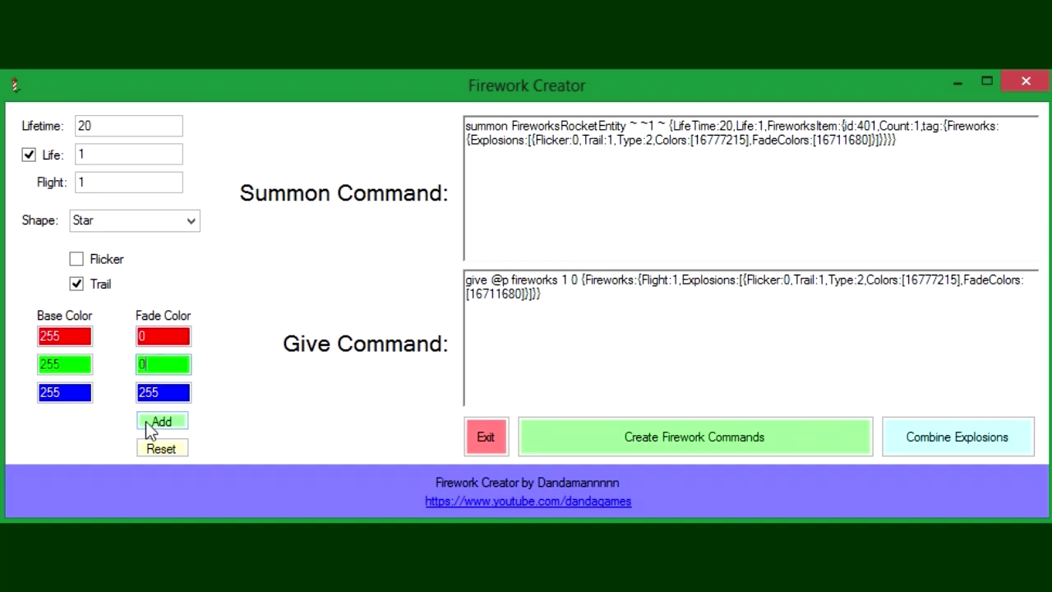
{"action": "type", "text": "0"}
{"action": "left_click", "coordinate": [145, 420]}
Step: Create the firework commands, switch to Minecraft and replace the standalone command block's command with the new summon command
{"action": "left_click", "coordinate": [608, 442]}
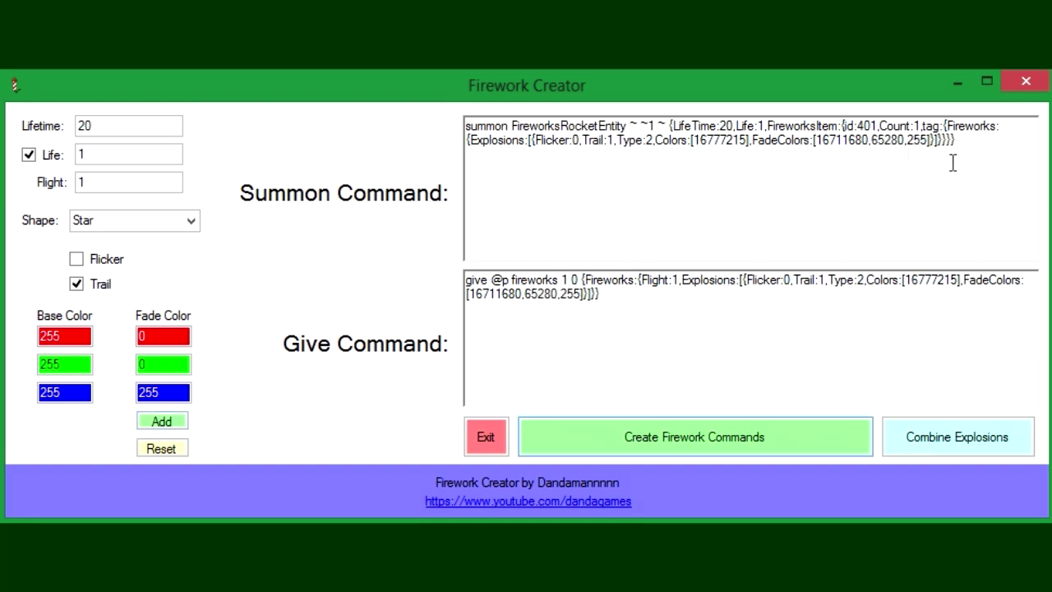
{"action": "left_click", "coordinate": [850, 141]}
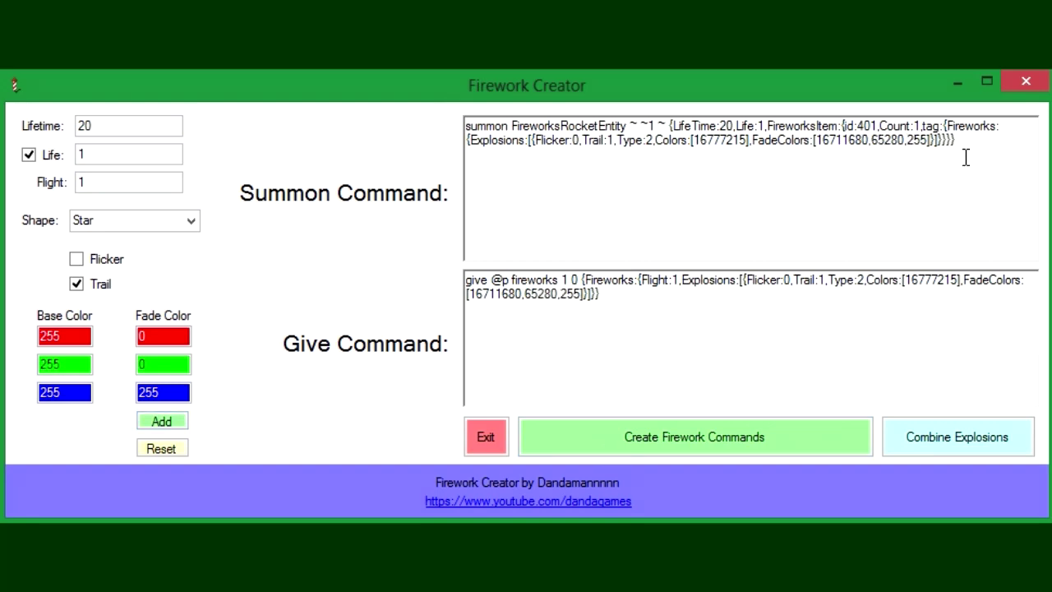
{"action": "left_click_drag", "start_coordinate": [966, 158], "coordinate": [276, 71]}
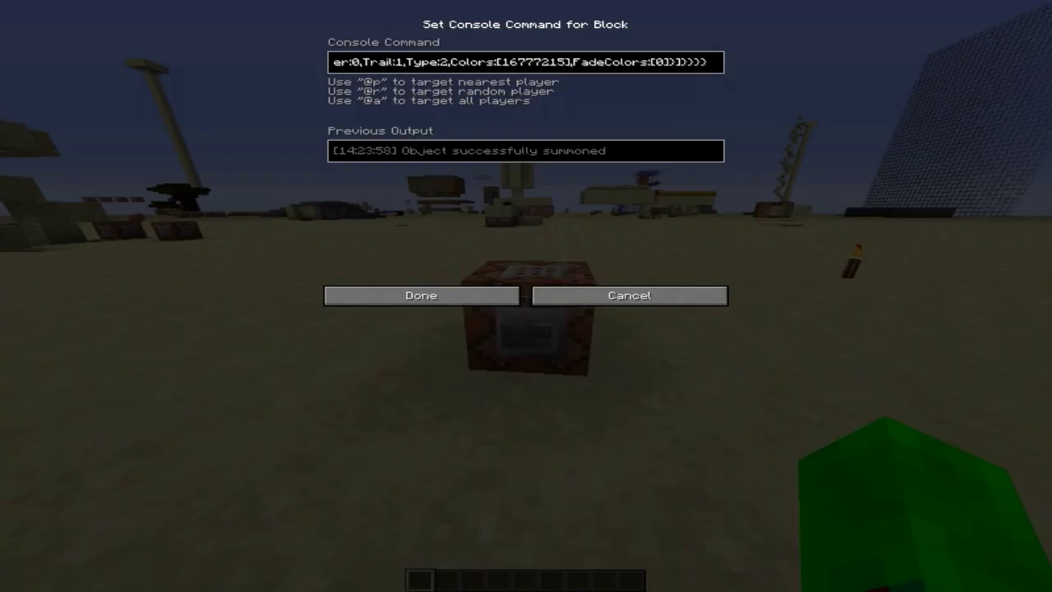
{"action": "key", "text": "ctrl+a"}
{"action": "key", "text": "ctrl+v"}
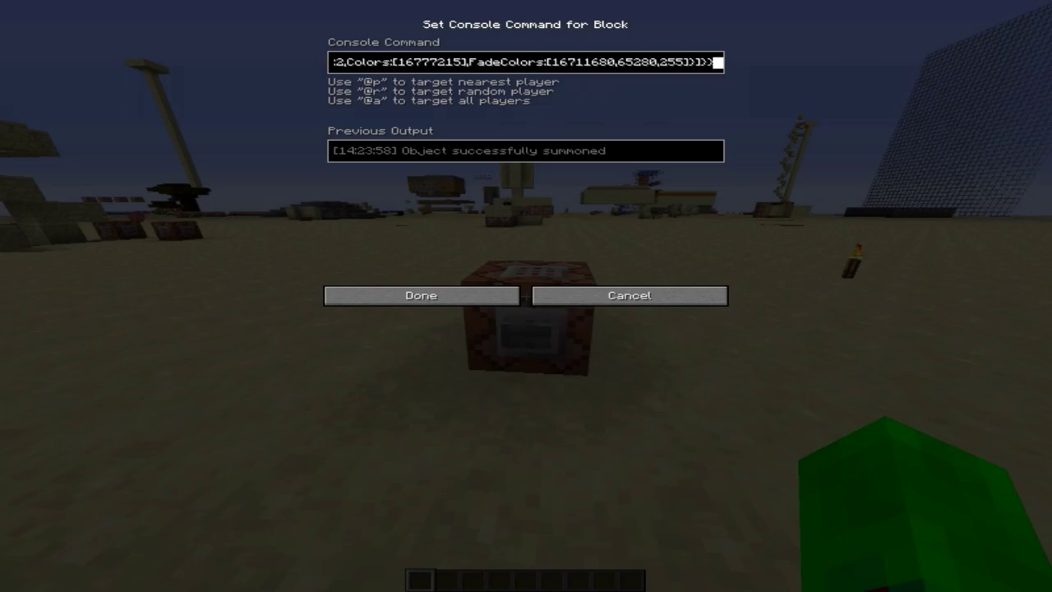
{"action": "key", "text": "Return"}
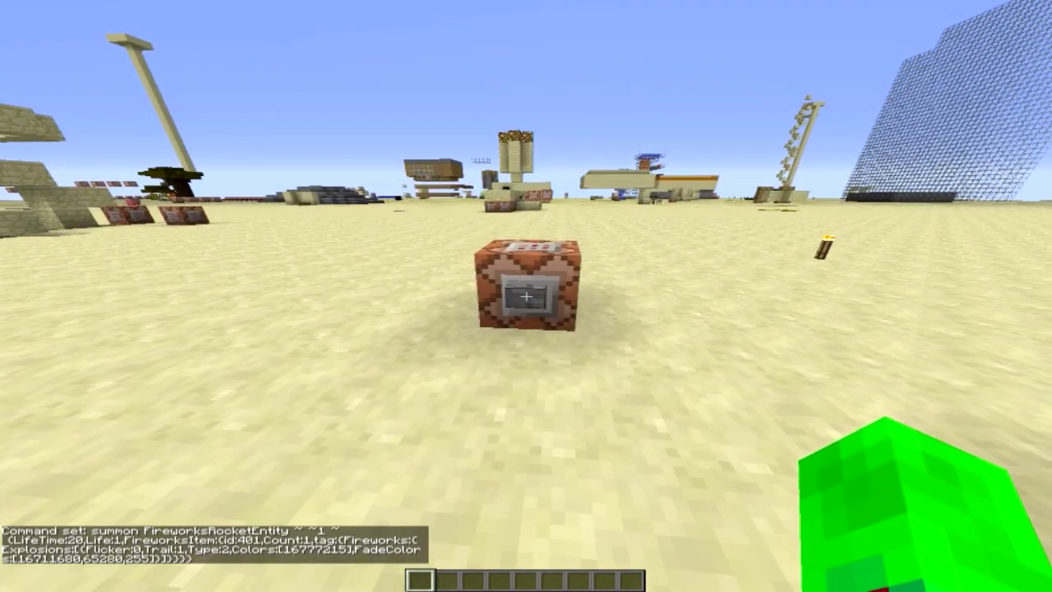
Step: Run the standalone command block repeatedly and fly up to watch how the star explosion's colors fade
{"action": "right_click", "coordinate": [526, 296]}
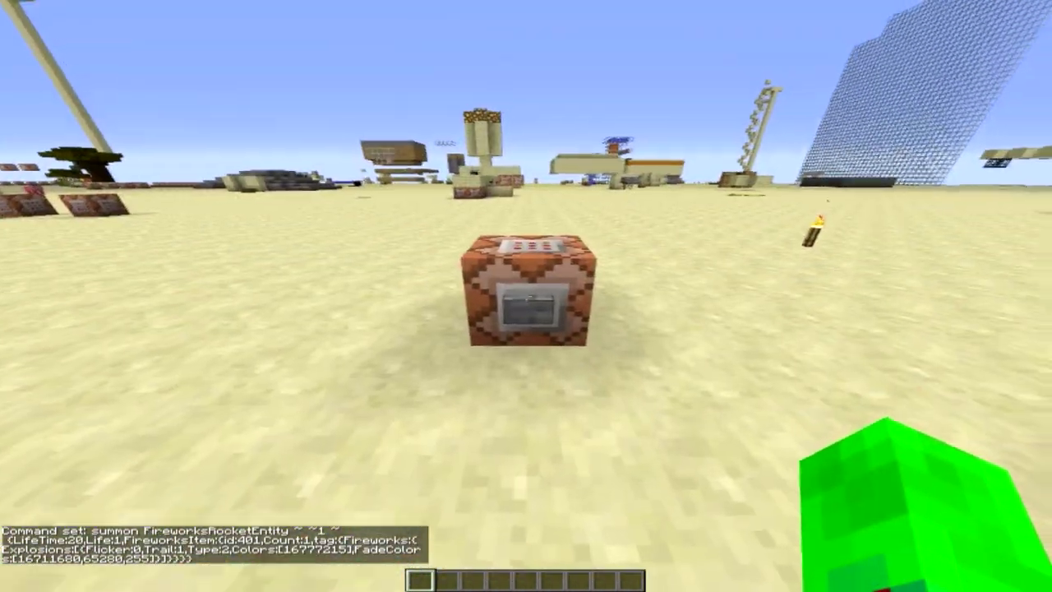
{"action": "right_click", "coordinate": [526, 296]}
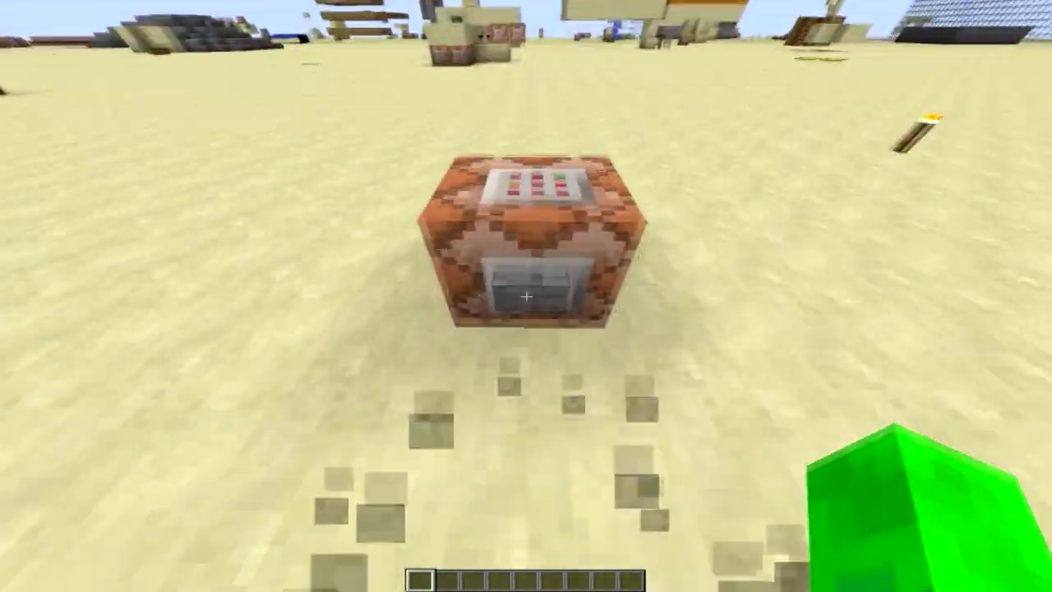
{"action": "right_click", "coordinate": [526, 296]}
{"action": "key", "text": "Escape"}
{"action": "right_click", "coordinate": [526, 296]}
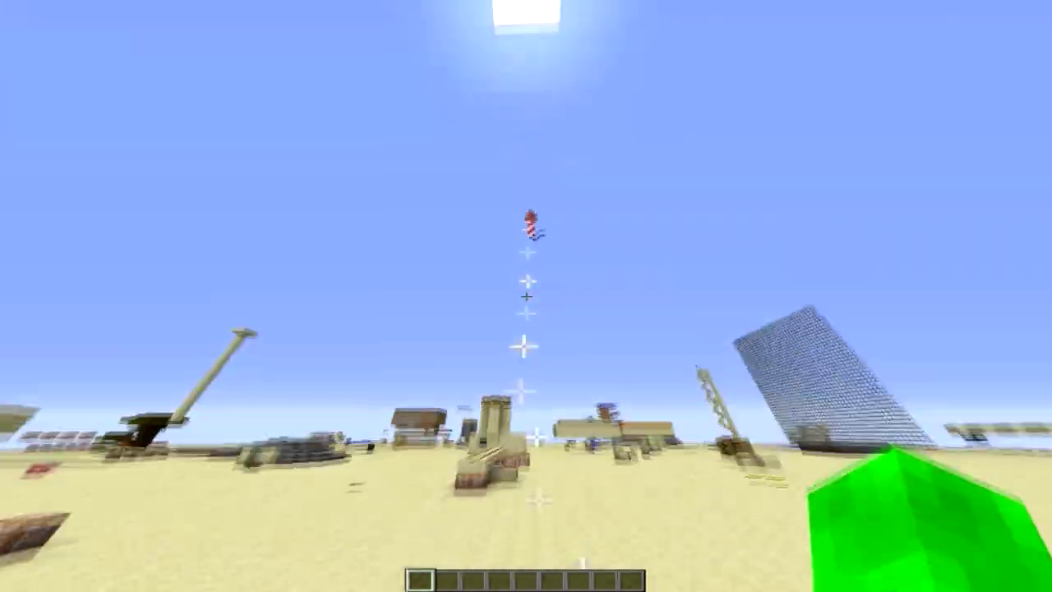
{"action": "key", "text": "space"}
{"action": "key", "text": "w"}
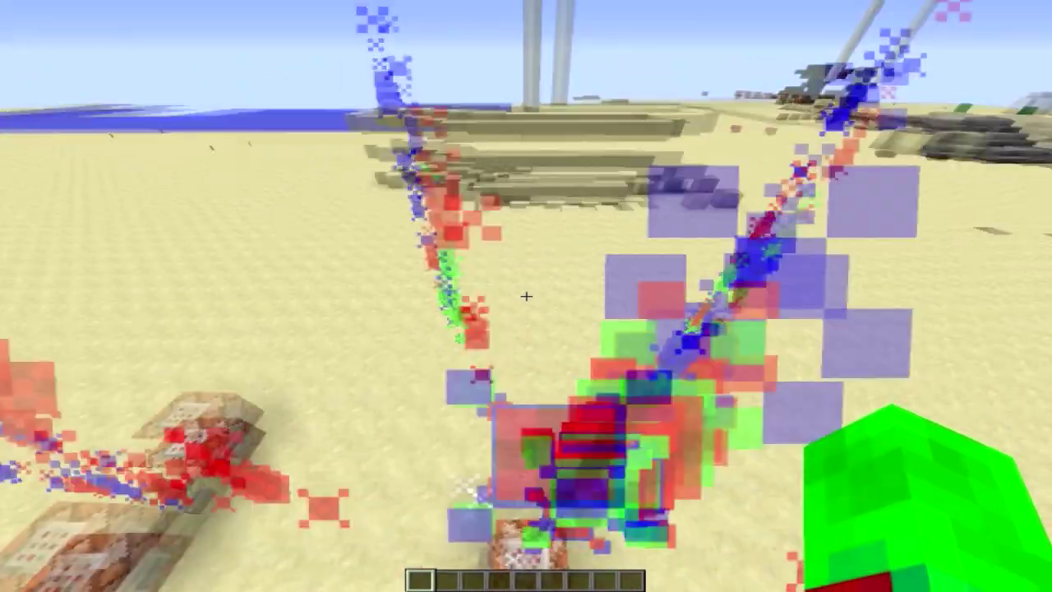
{"action": "key", "text": "shift"}
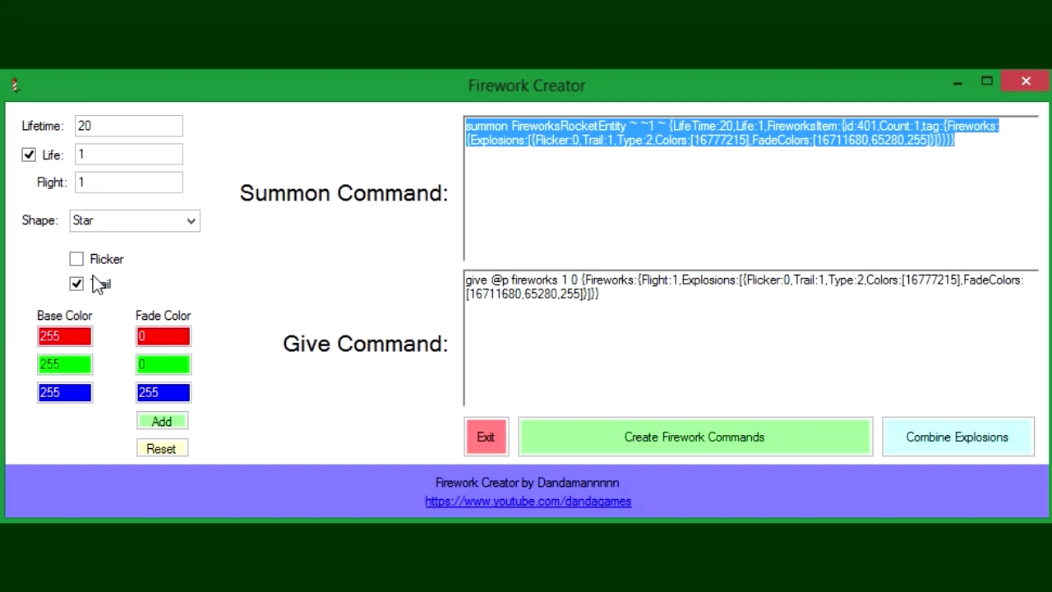
Step: In Firework Creator, combine a second explosion: Large Ball shape, Flicker on, Trail off, base color 0, 255, 255 and no fade color
{"action": "left_click", "coordinate": [198, 220]}
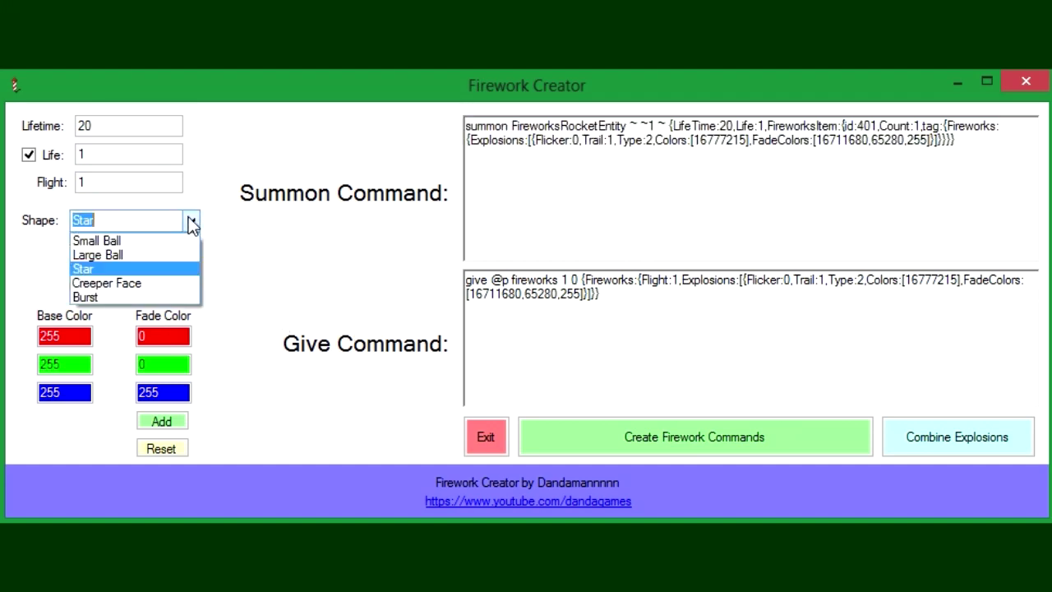
{"action": "left_click", "coordinate": [104, 255]}
{"action": "left_click", "coordinate": [97, 281]}
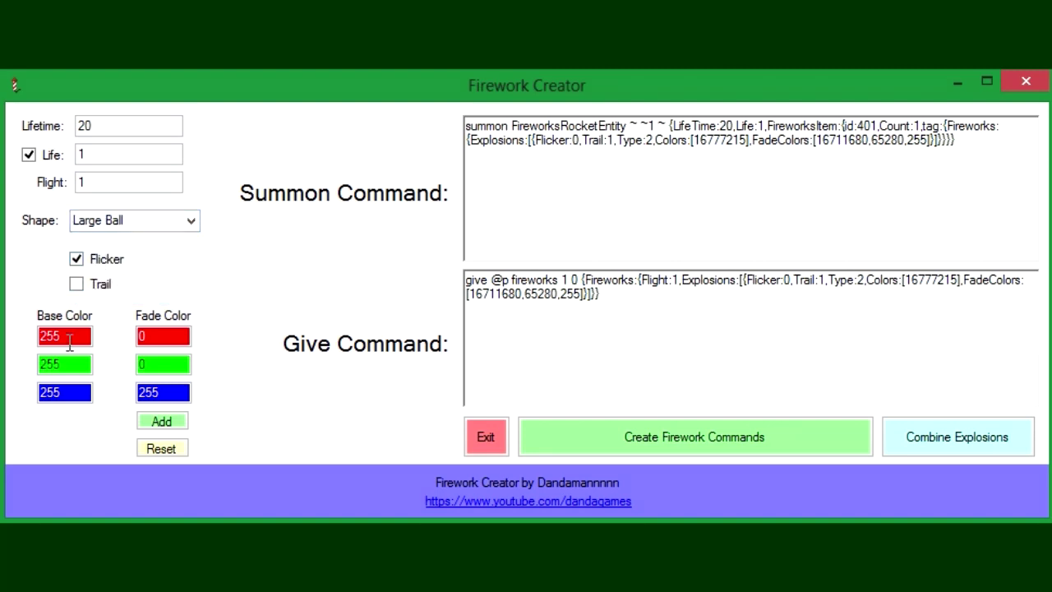
{"action": "double_click", "coordinate": [67, 336]}
{"action": "type", "text": "0"}
{"action": "left_click", "coordinate": [914, 436]}
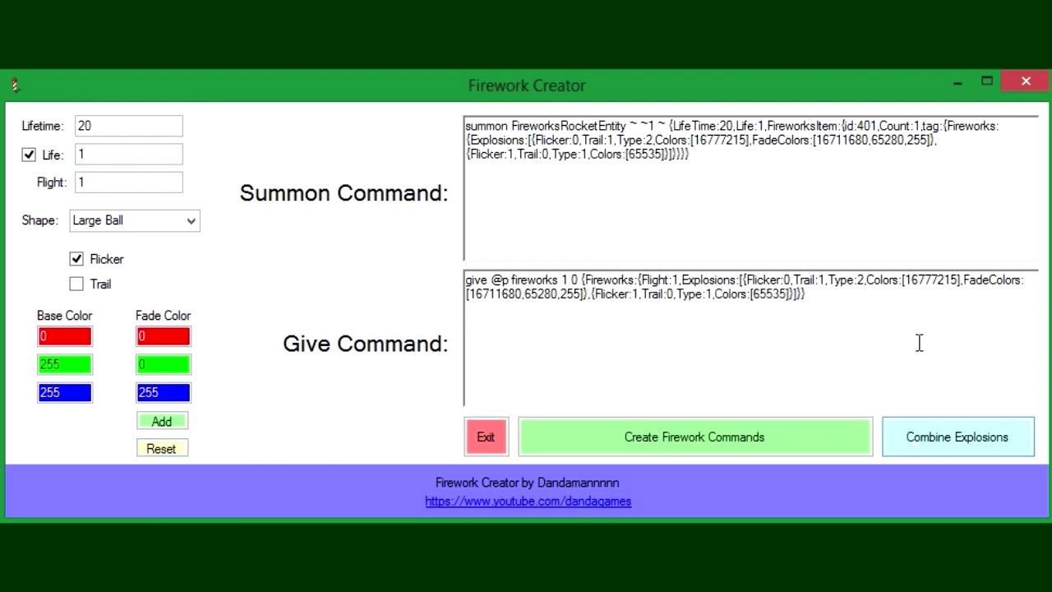
Step: Copy the combined summon command and store it in the standalone Minecraft command block in place of its current command
{"action": "left_click_drag", "start_coordinate": [731, 156], "coordinate": [103, 72]}
{"action": "key", "text": "ctrl+c"}
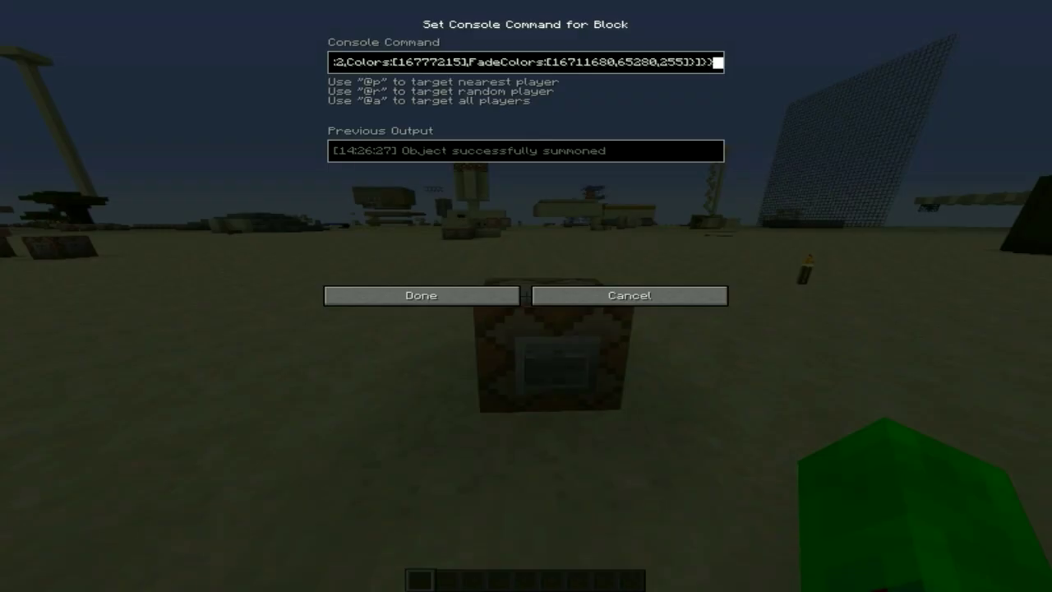
{"action": "key", "text": "ctrl+a"}
{"action": "key", "text": "ctrl+v"}
{"action": "key", "text": "Return"}
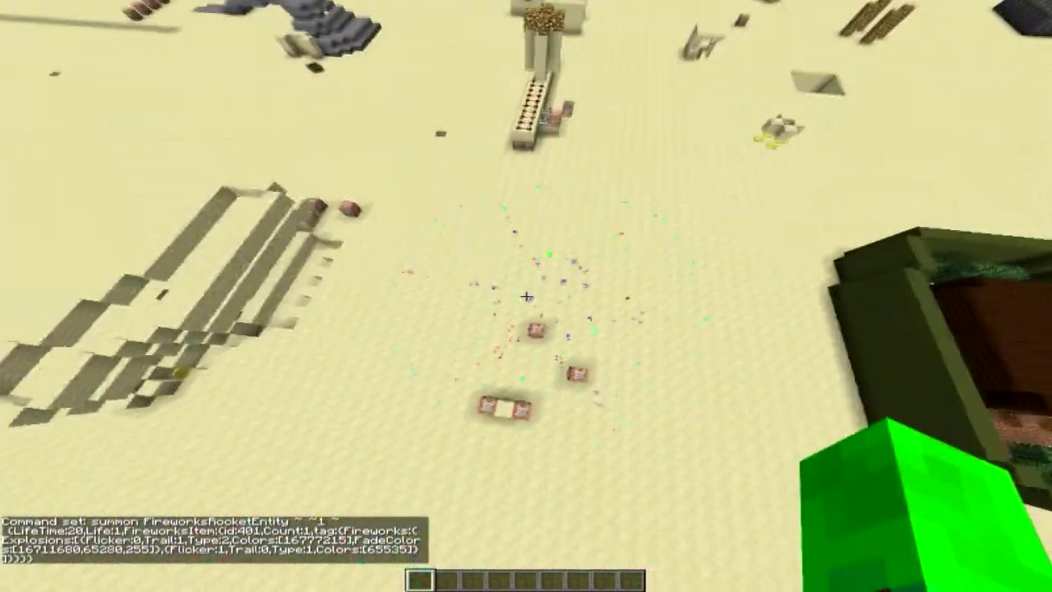
Step: Run the command block and watch the combined star and large ball explosions from the air
{"action": "key", "text": "w"}
{"action": "key", "text": "shift"}
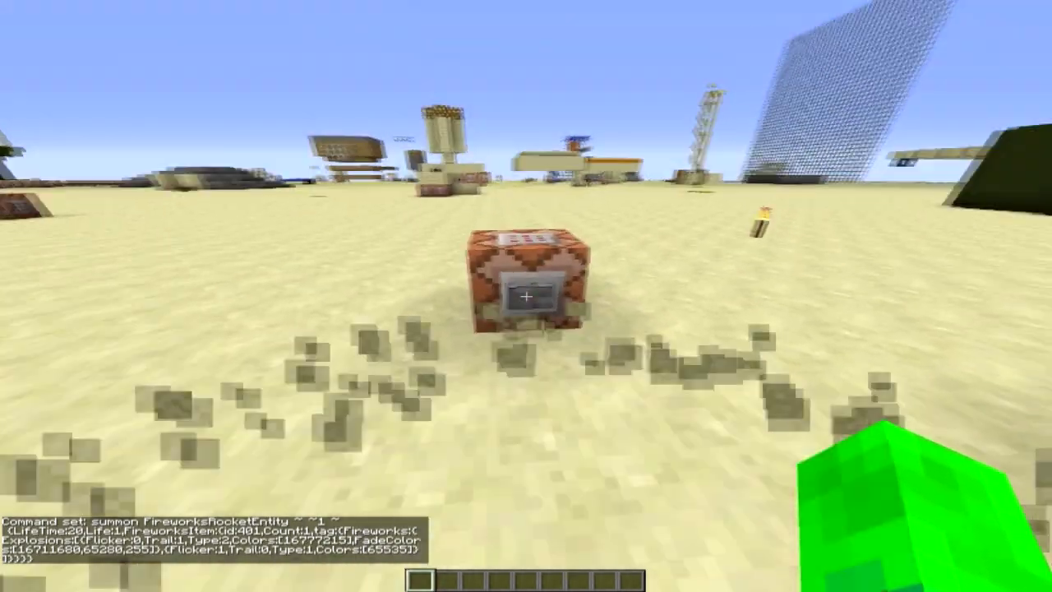
{"action": "right_click", "coordinate": [526, 295]}
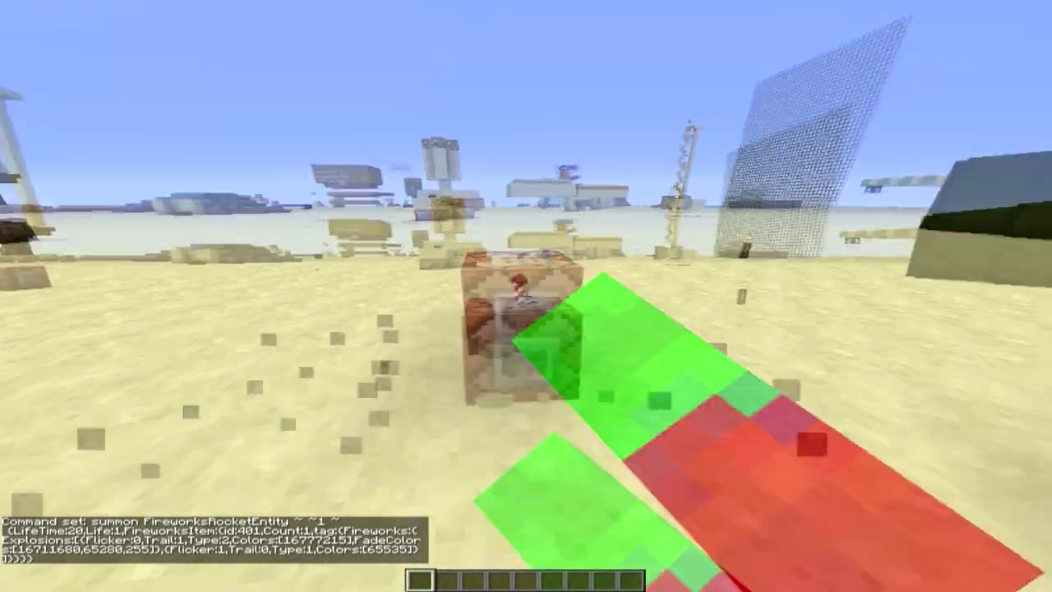
{"action": "key", "text": "shift"}
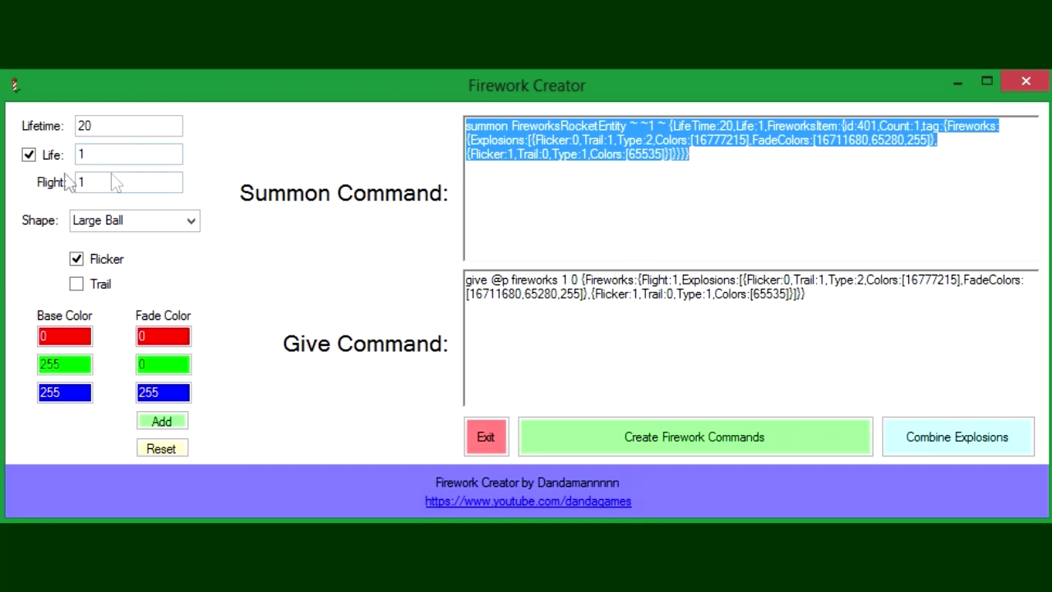
Step: In Firework Creator, set Flight to 4, create the firework commands and select the whole give command
{"action": "left_click_drag", "start_coordinate": [109, 185], "coordinate": [47, 184]}
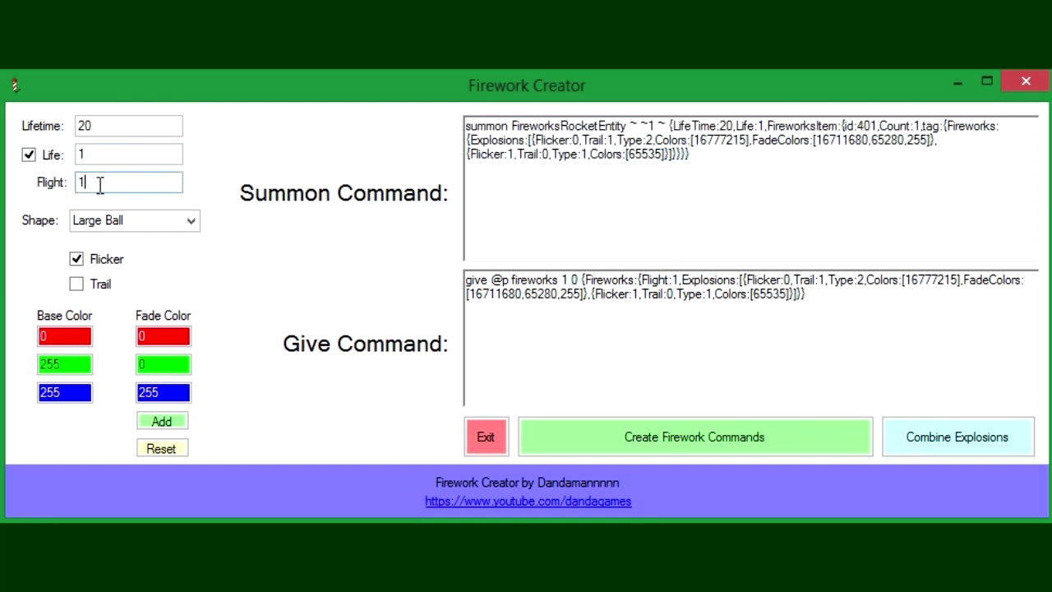
{"action": "left_click_drag", "start_coordinate": [100, 184], "coordinate": [9, 187]}
{"action": "left_click", "coordinate": [588, 429]}
{"action": "left_click_drag", "start_coordinate": [1007, 283], "coordinate": [333, 279]}
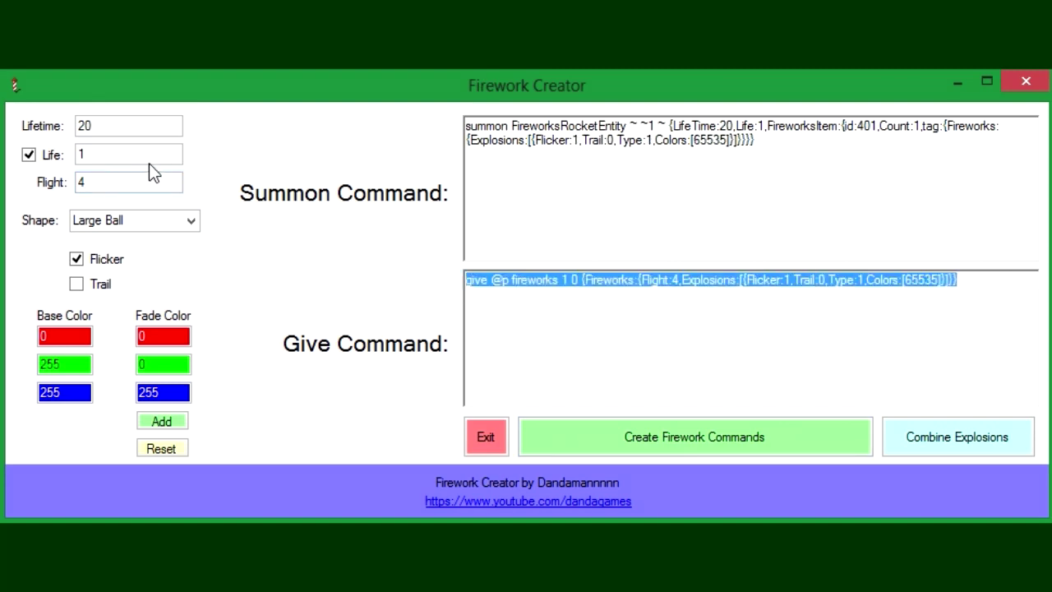
Step: Highlight the Flight and Lifetime values to compare the two settings
{"action": "left_click_drag", "start_coordinate": [105, 180], "coordinate": [66, 181]}
{"action": "left_click", "coordinate": [87, 182]}
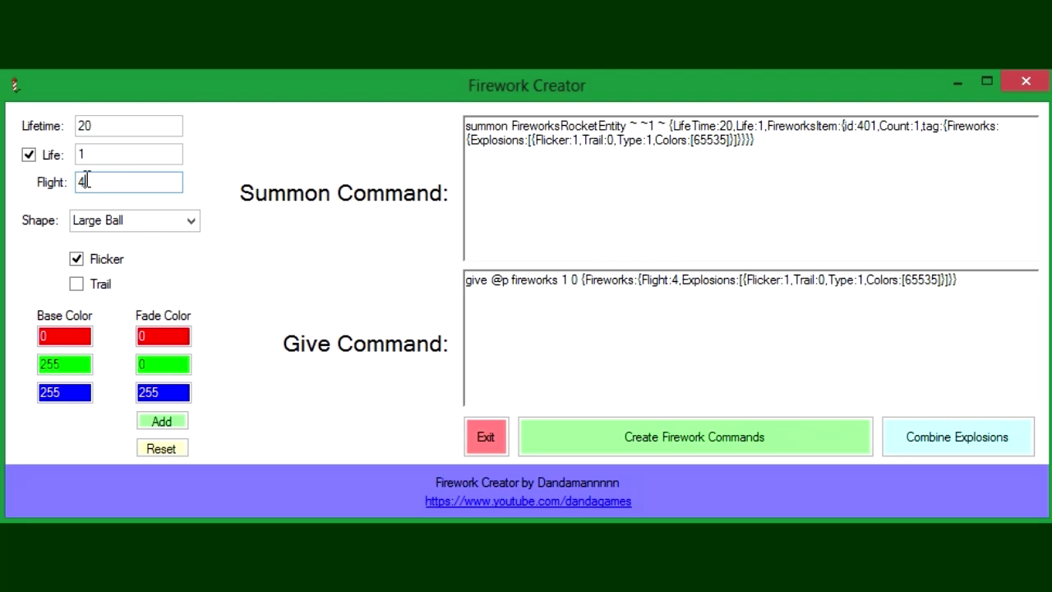
{"action": "double_click", "coordinate": [84, 125]}
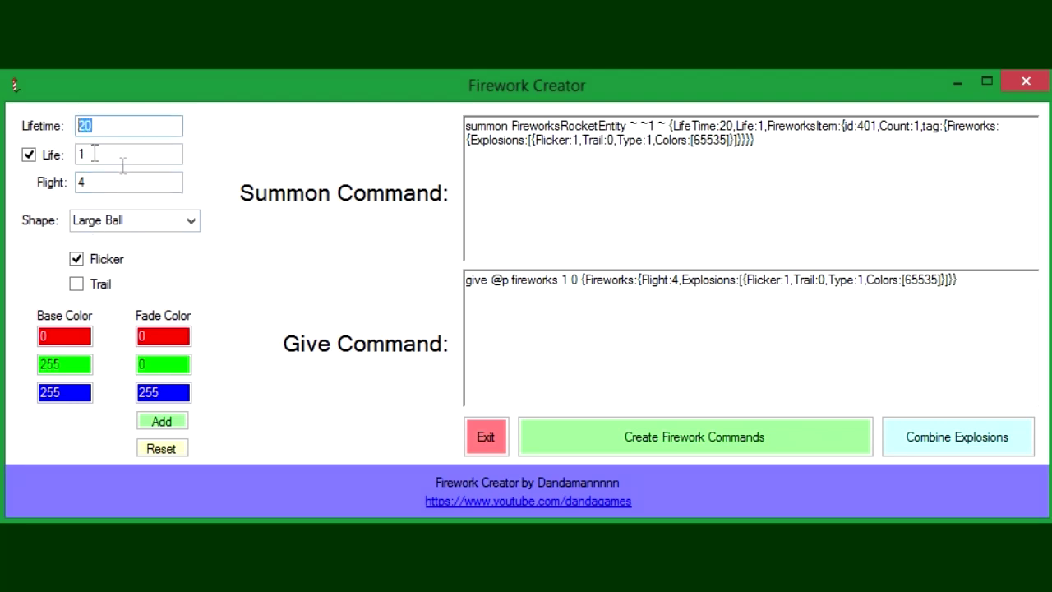
{"action": "left_click", "coordinate": [110, 179]}
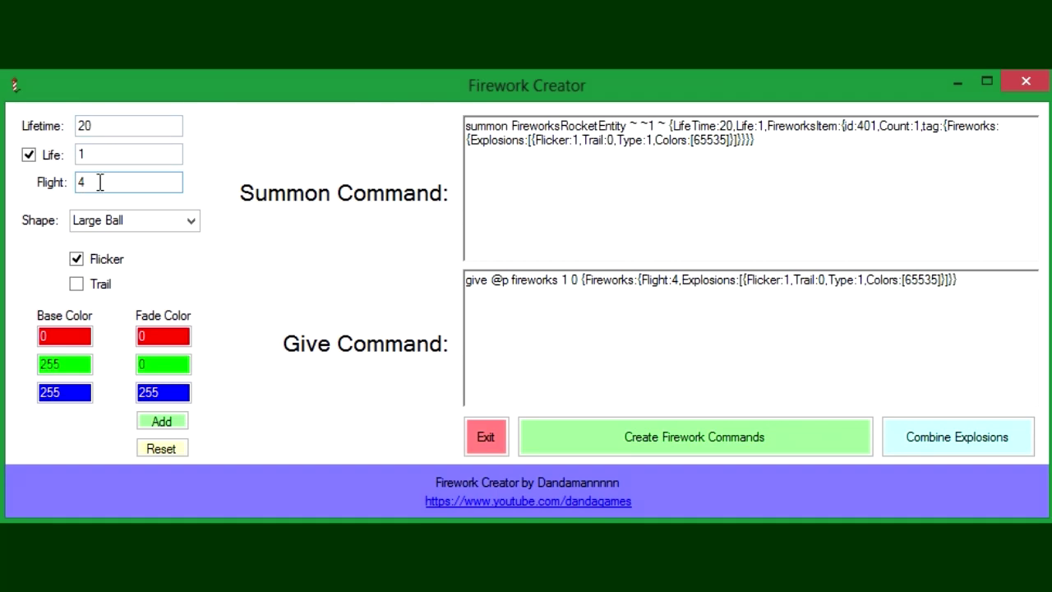
{"action": "left_click_drag", "start_coordinate": [102, 180], "coordinate": [11, 180]}
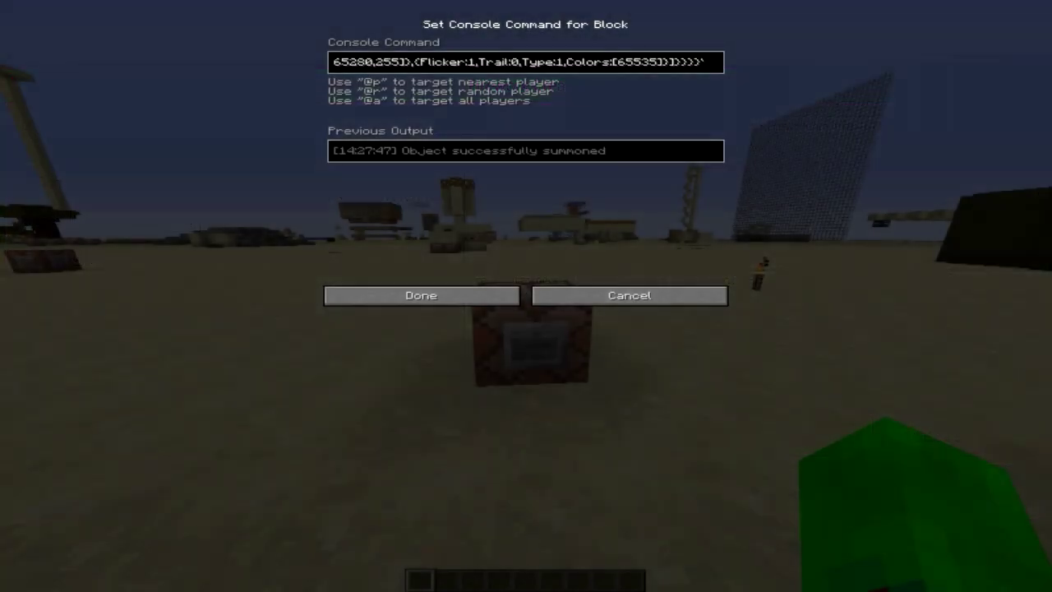
Step: Replace the command in the Minecraft command block with the give command that uses Flight 4
{"action": "key", "text": "ctrl+a"}
{"action": "key", "text": "ctrl+v"}
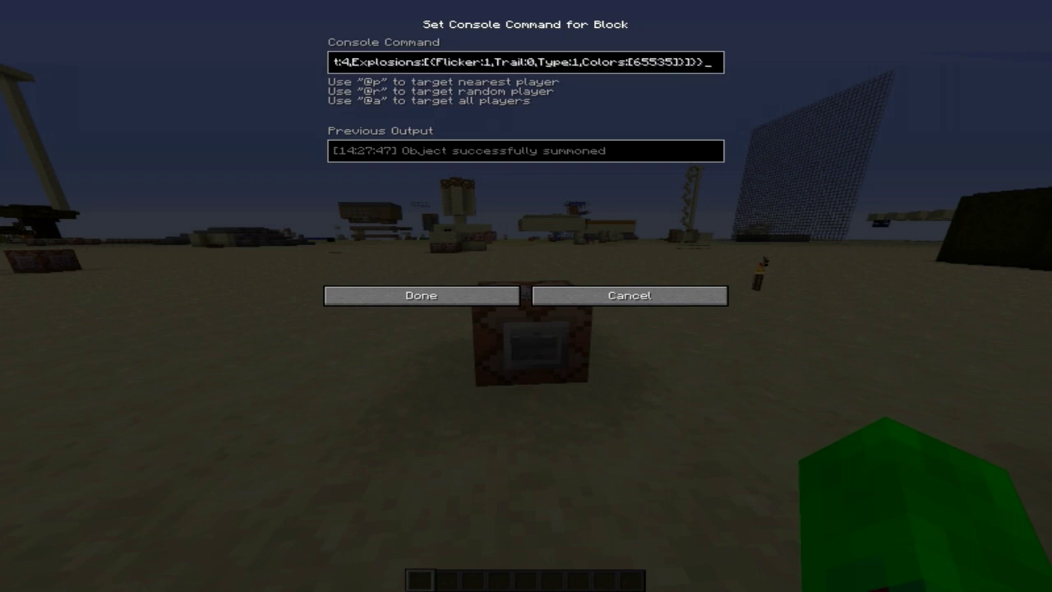
{"action": "key", "text": "Return"}
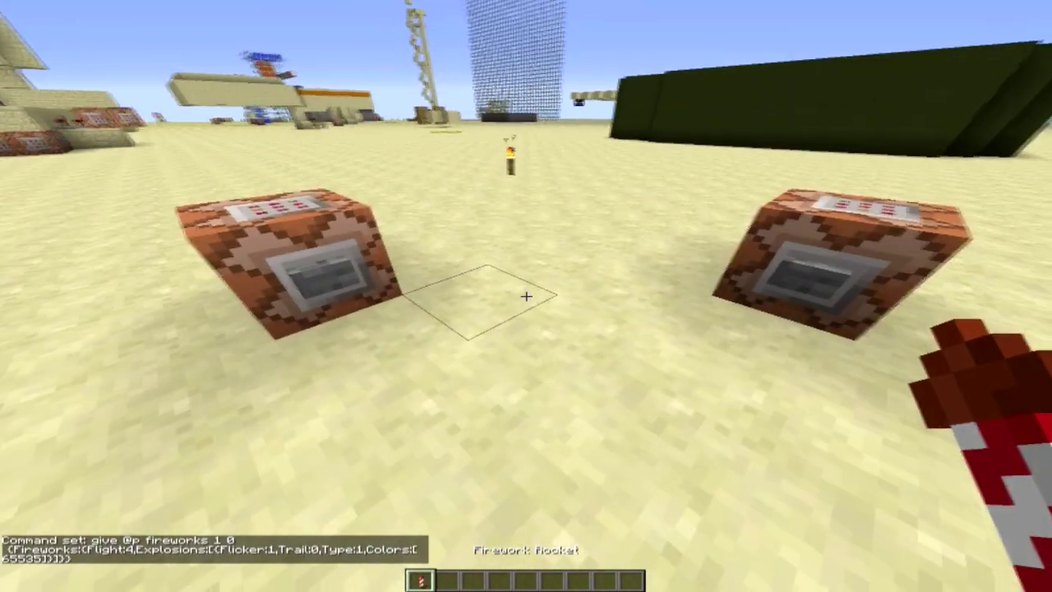
Step: Launch the received firework rocket from the sand and watch how high it flies before exploding
{"action": "right_click", "coordinate": [526, 295]}
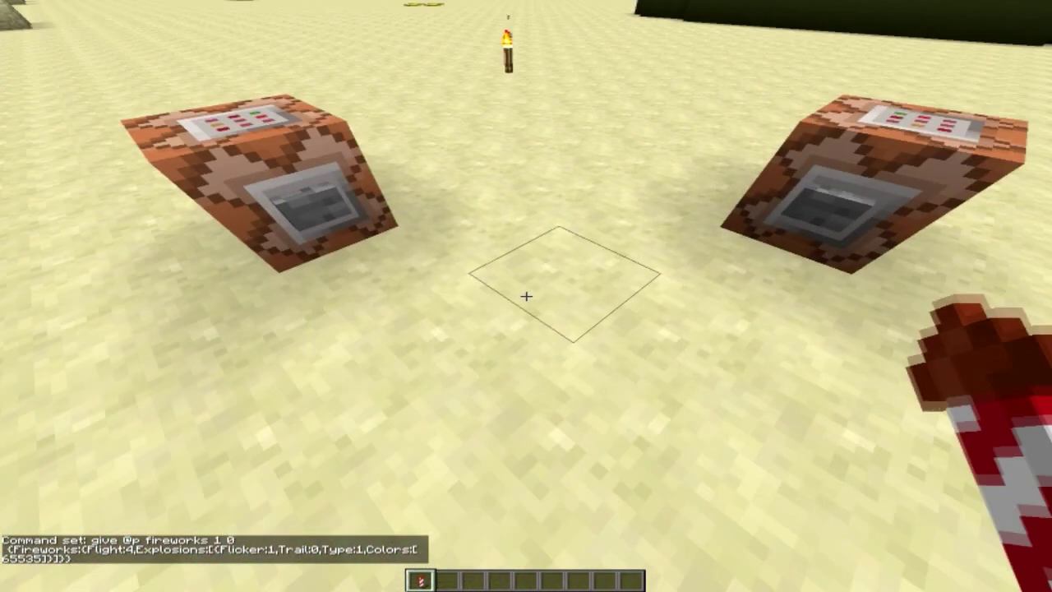
{"action": "right_click", "coordinate": [526, 296]}
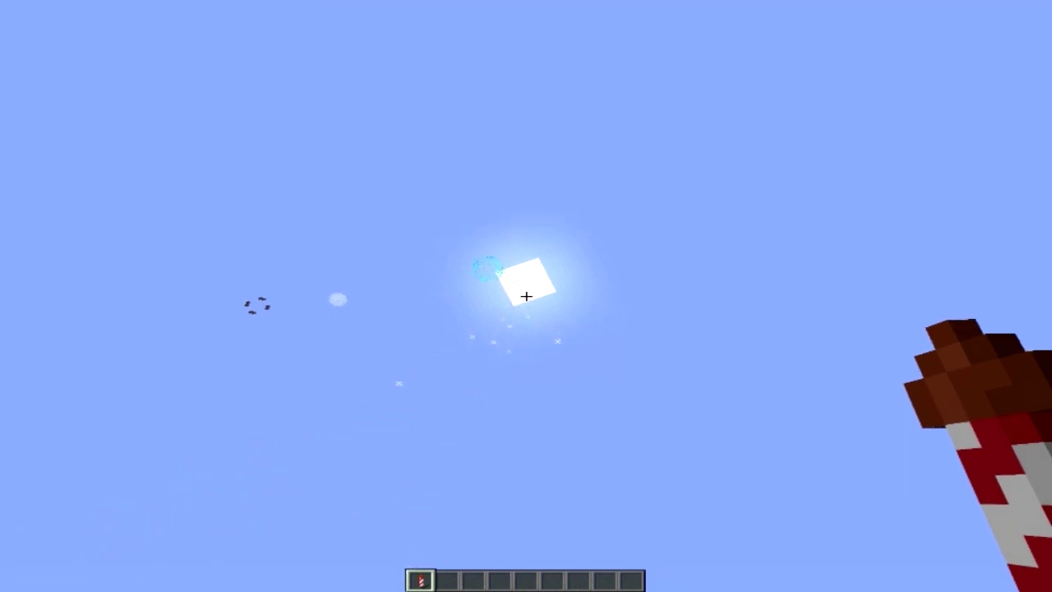
{"action": "key", "text": "e"}
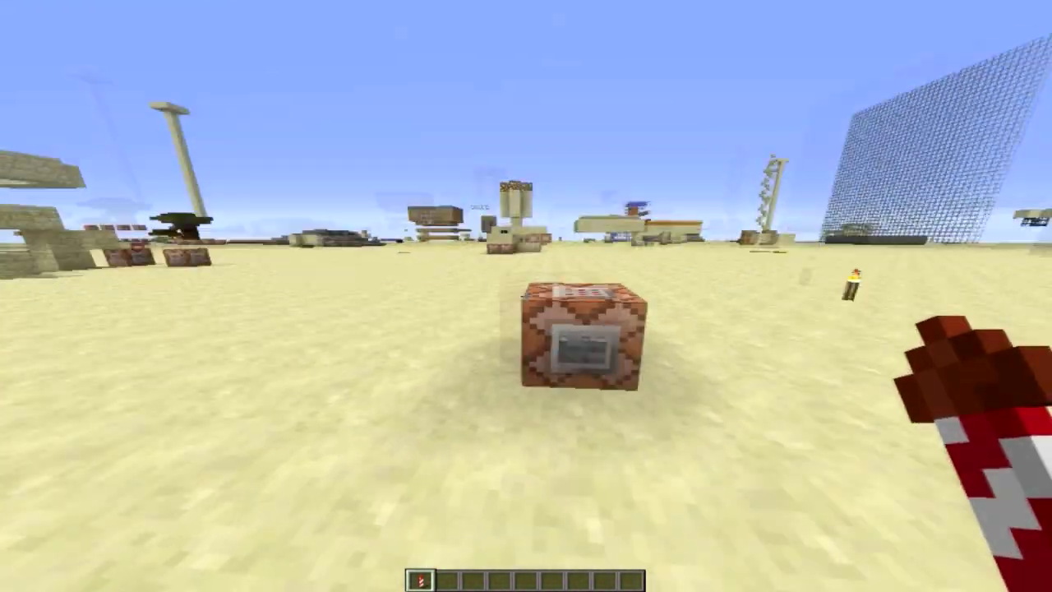
Step: Set Flight to -3 in the command block's give command and launch the resulting firework rocket from the sand
{"action": "right_click", "coordinate": [526, 296]}
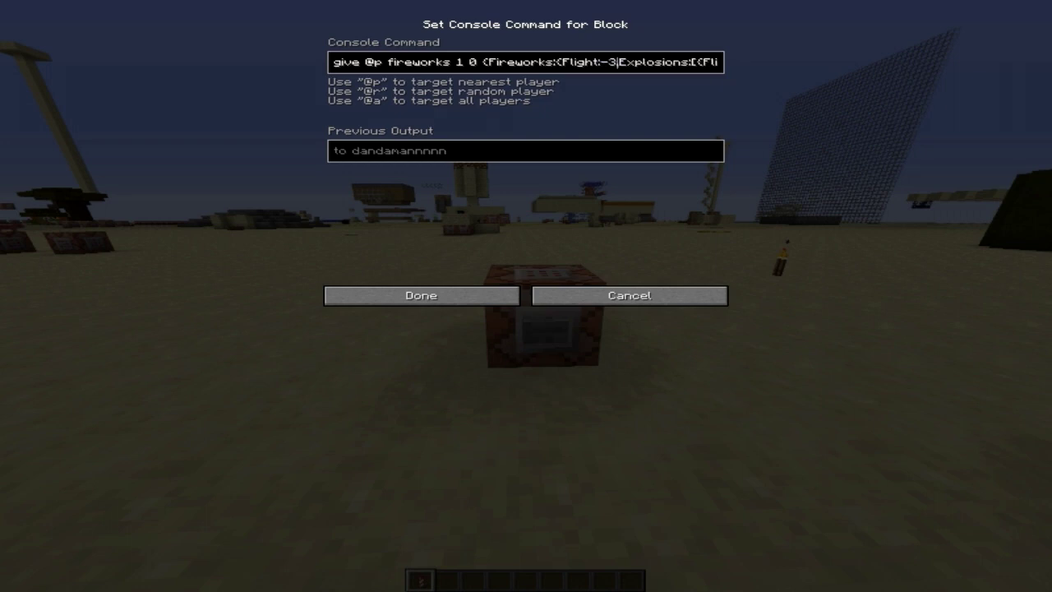
{"action": "key", "text": "Return"}
{"action": "scroll", "coordinate": [526, 296], "scroll_direction": "down", "scroll_amount": 1}
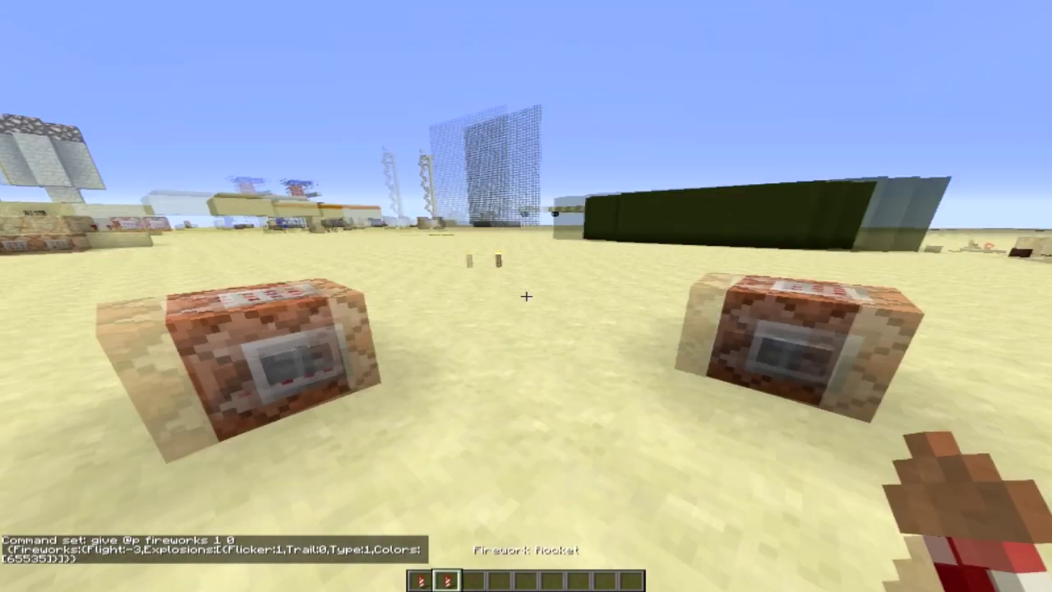
{"action": "right_click", "coordinate": [526, 296]}
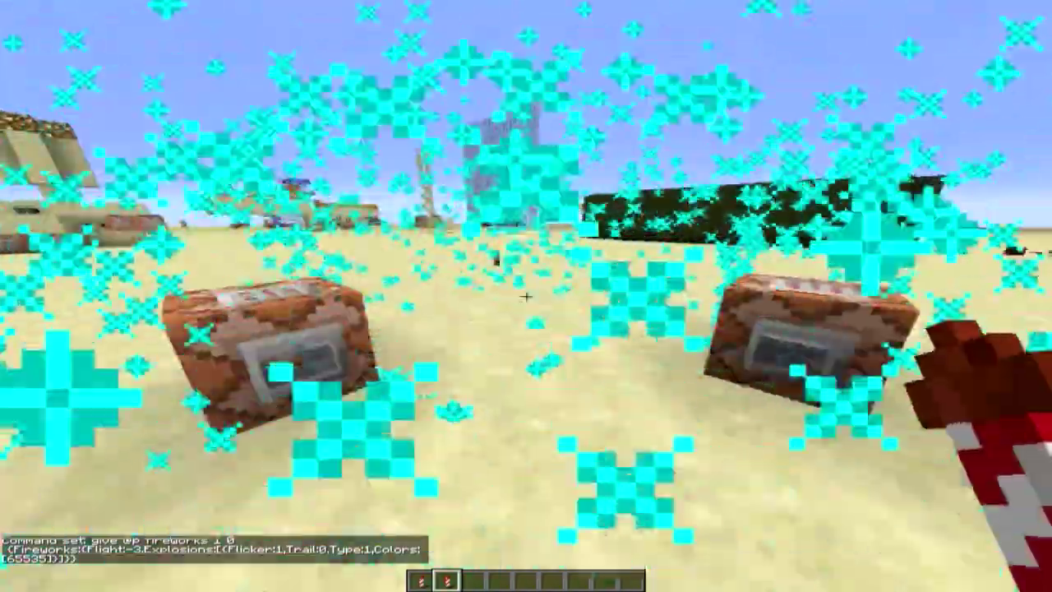
{"action": "right_click", "coordinate": [526, 295]}
{"action": "key", "text": "s"}
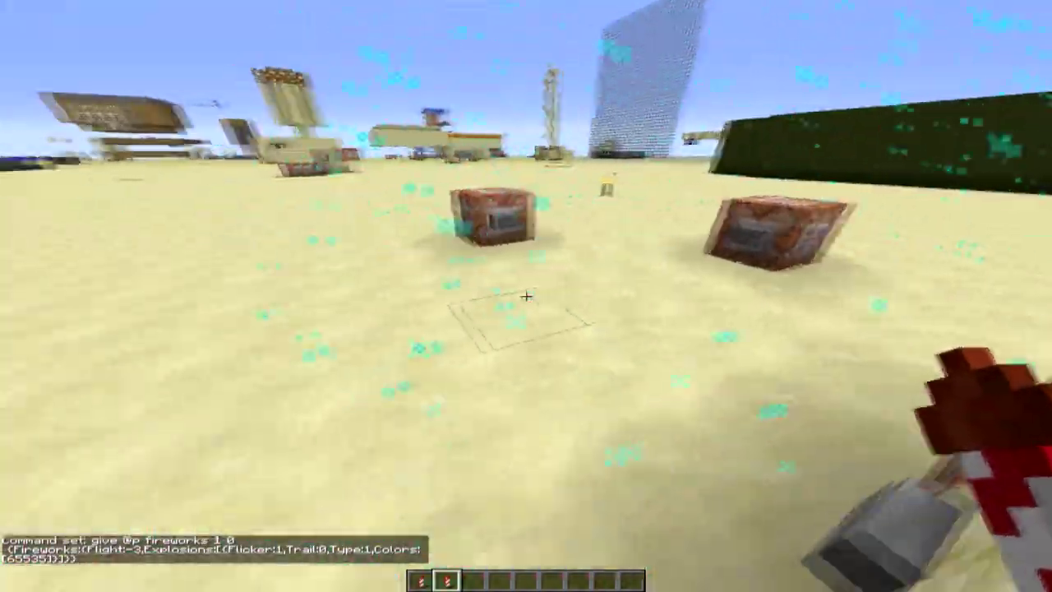
{"action": "right_click", "coordinate": [526, 296]}
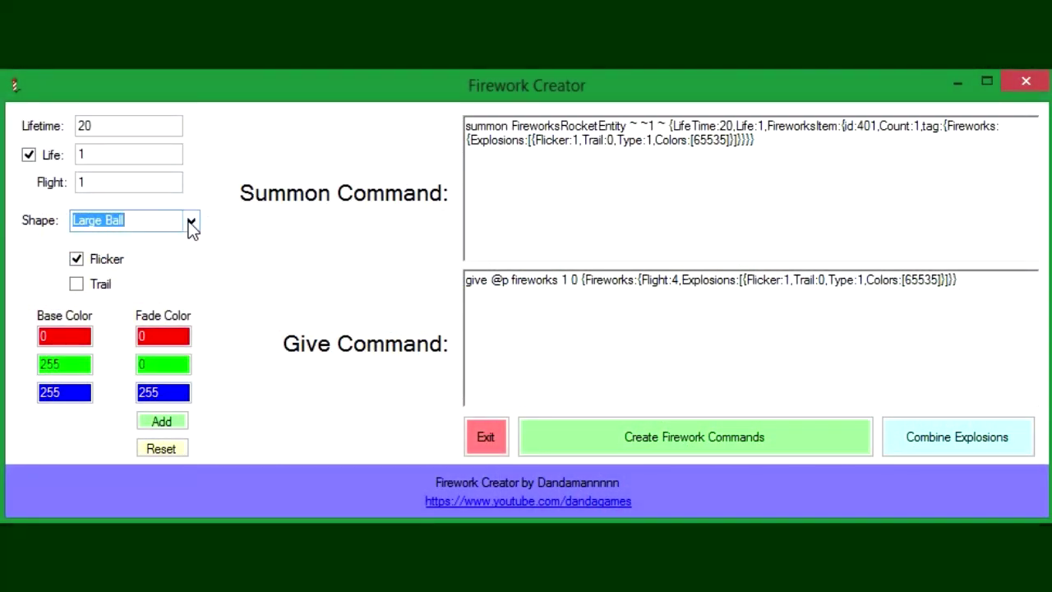
Step: In Firework Creator, generate a Burst firework with Trail, no Flicker, base 255,255,255 and fades 255,0,0 and 0,150,0, and select its summon command
{"action": "left_click", "coordinate": [144, 294]}
{"action": "left_click", "coordinate": [94, 288]}
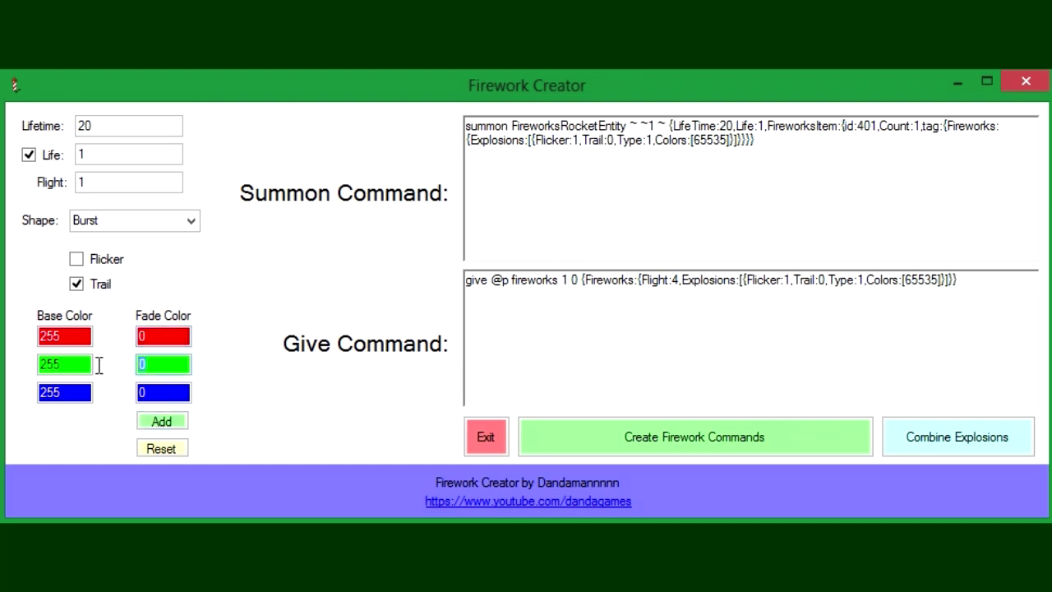
{"action": "left_click", "coordinate": [166, 421]}
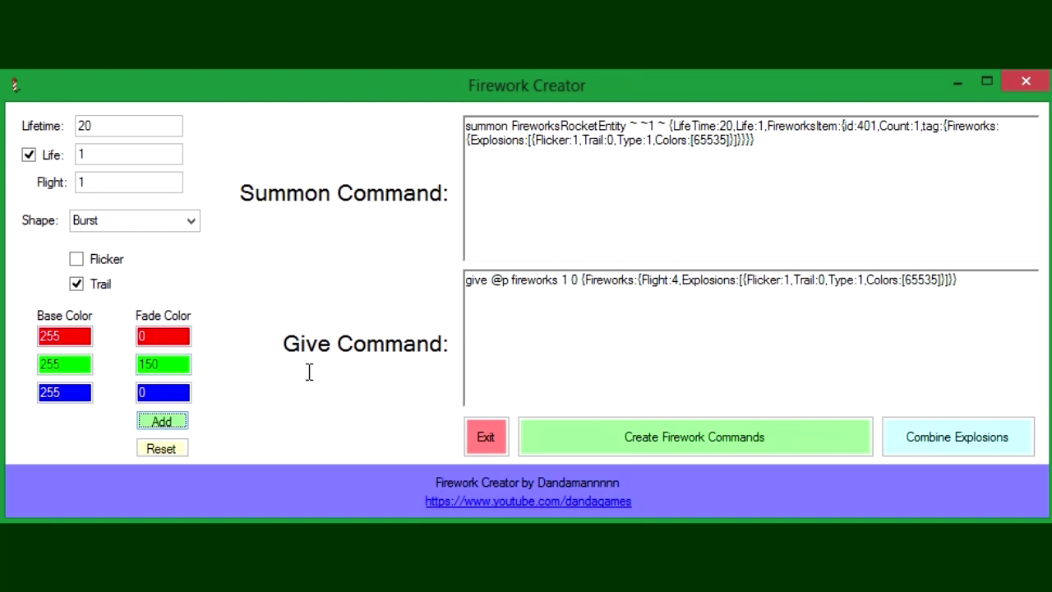
{"action": "left_click", "coordinate": [587, 433]}
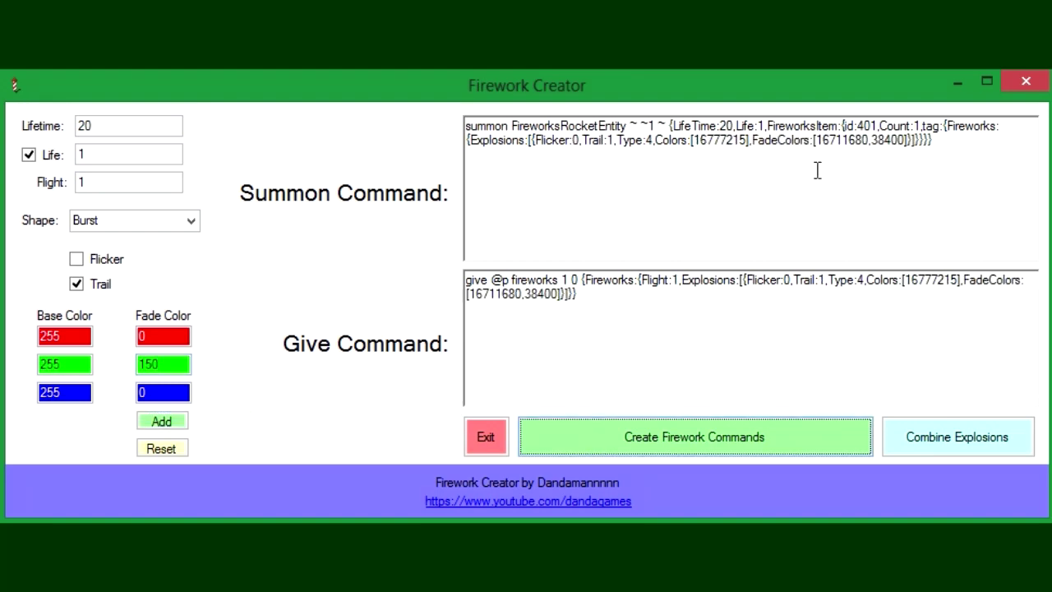
{"action": "left_click_drag", "start_coordinate": [949, 146], "coordinate": [441, 96]}
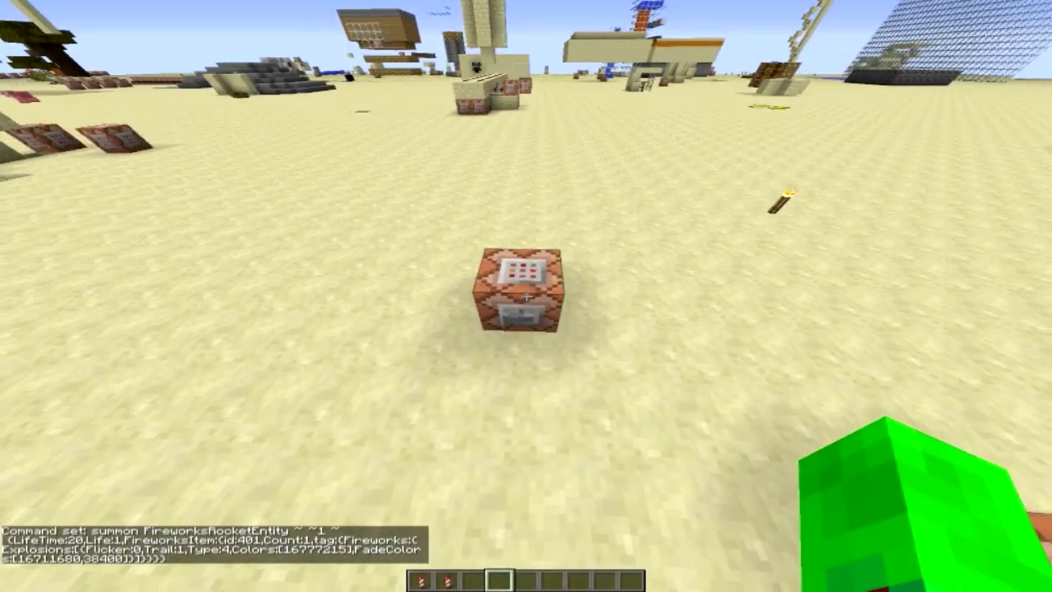
Step: Set the Minecraft command block to the Burst firework's summon command and launch the firework
{"action": "right_click", "coordinate": [526, 296]}
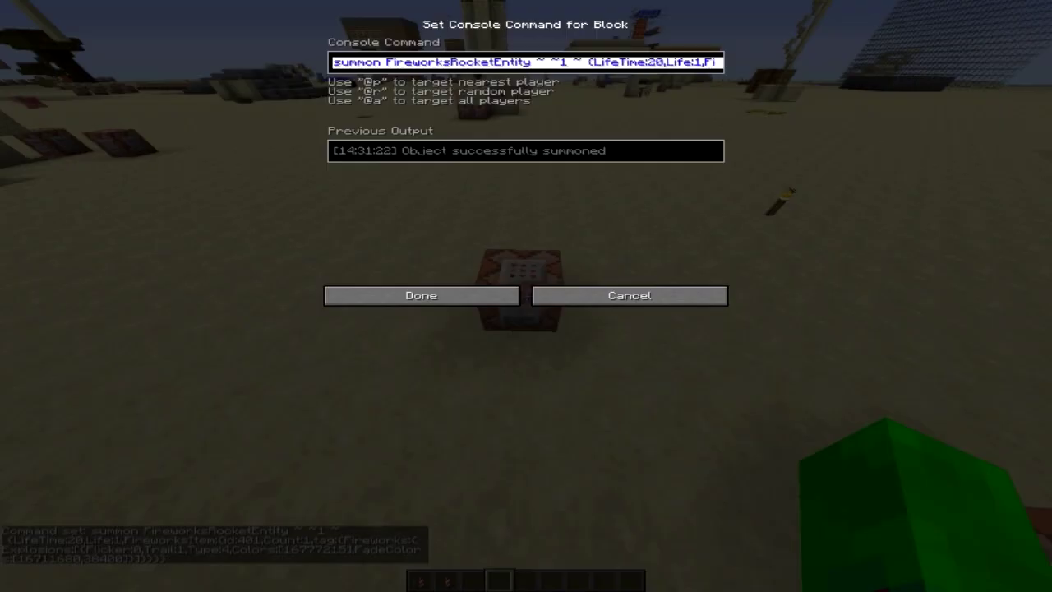
{"action": "key", "text": "Return"}
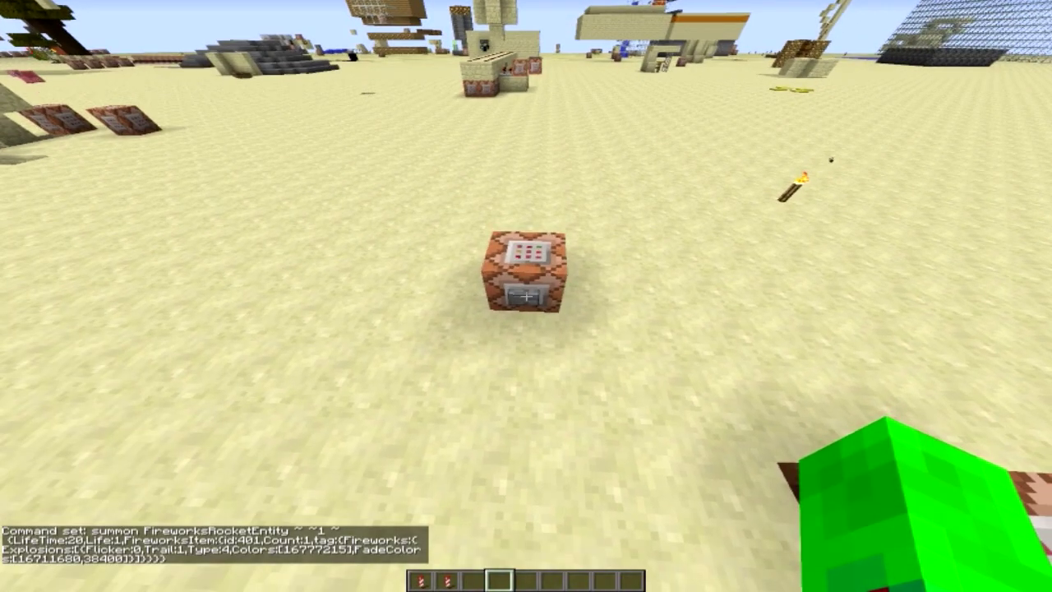
{"action": "right_click", "coordinate": [526, 296]}
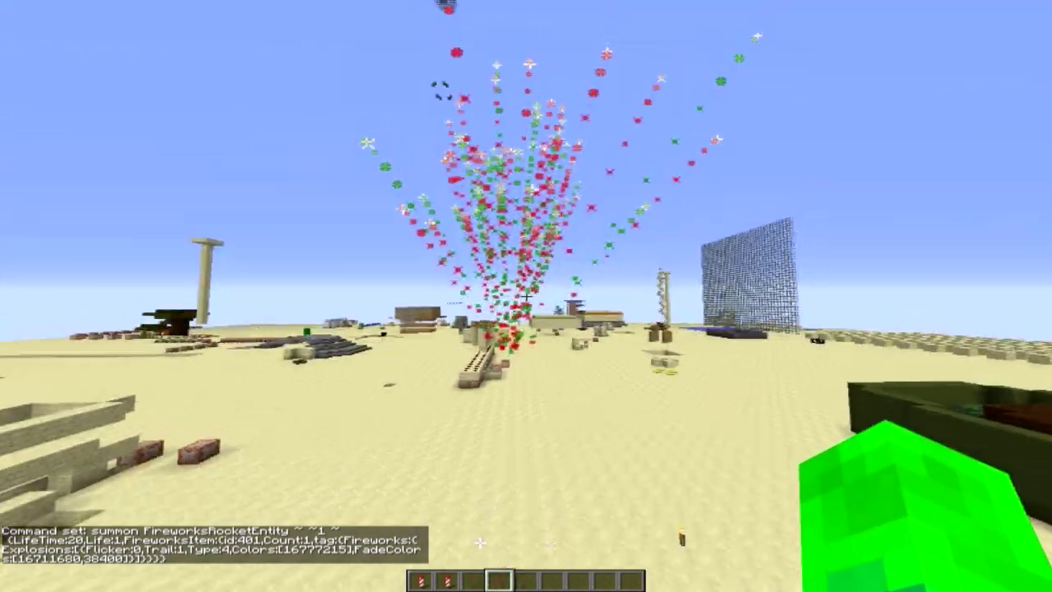
{"action": "key", "text": "shift"}
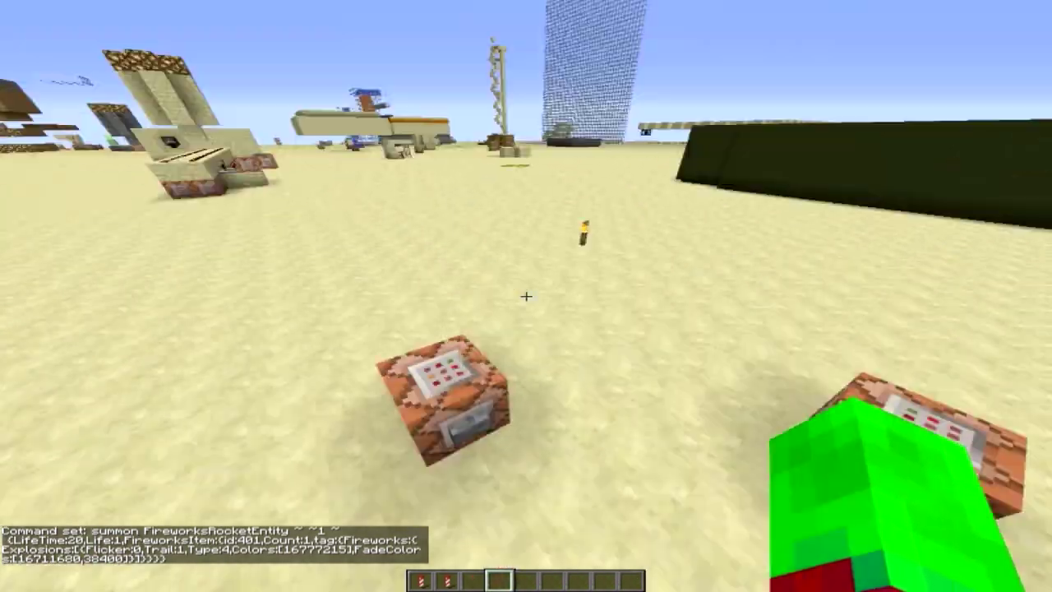
Step: Set the command block to a summon command with LifeTime 4, Flicker 1, Trail 1, Type 1, Colors 16777215 and FadeColors 0, and launch it
{"action": "key", "text": "w"}
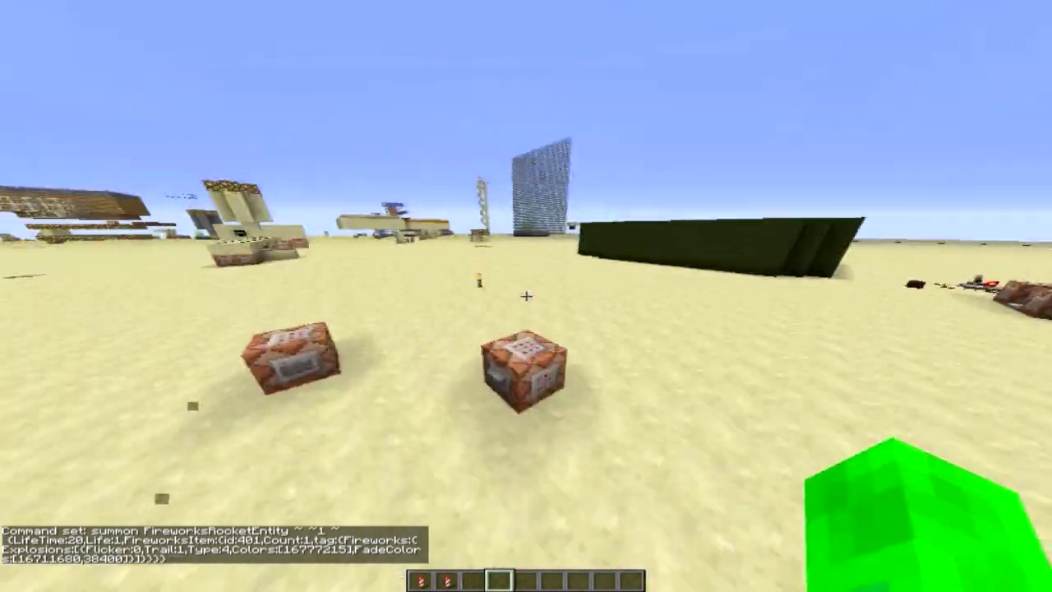
{"action": "key", "text": "w"}
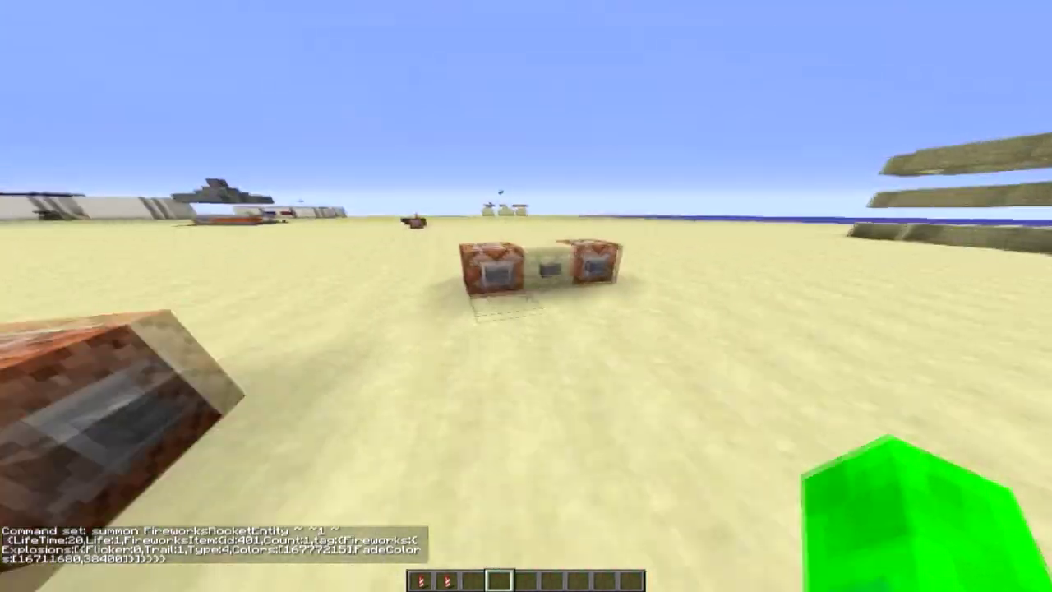
{"action": "key", "text": "w"}
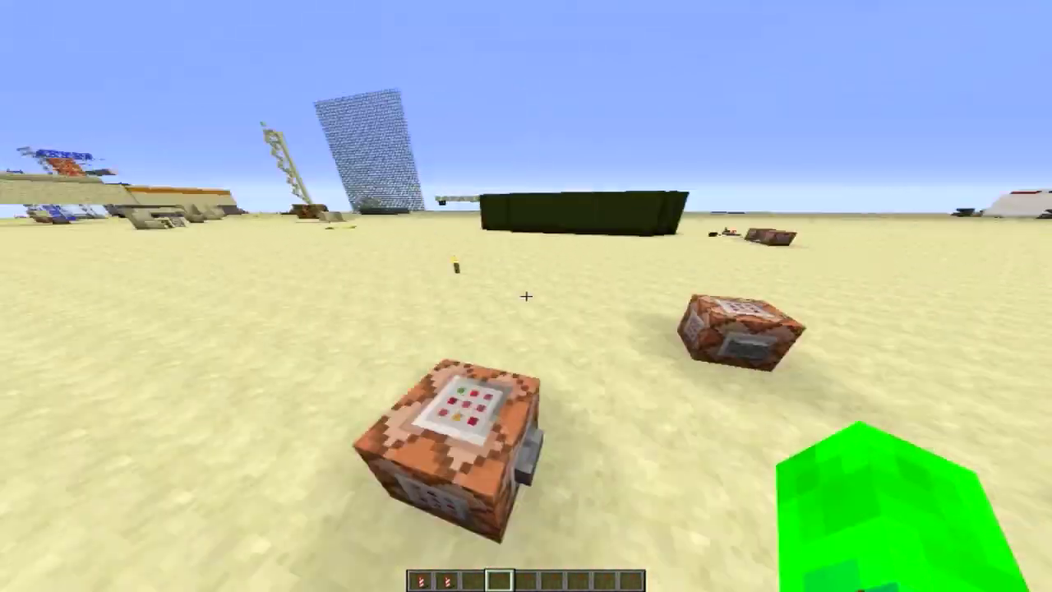
{"action": "key", "text": "w"}
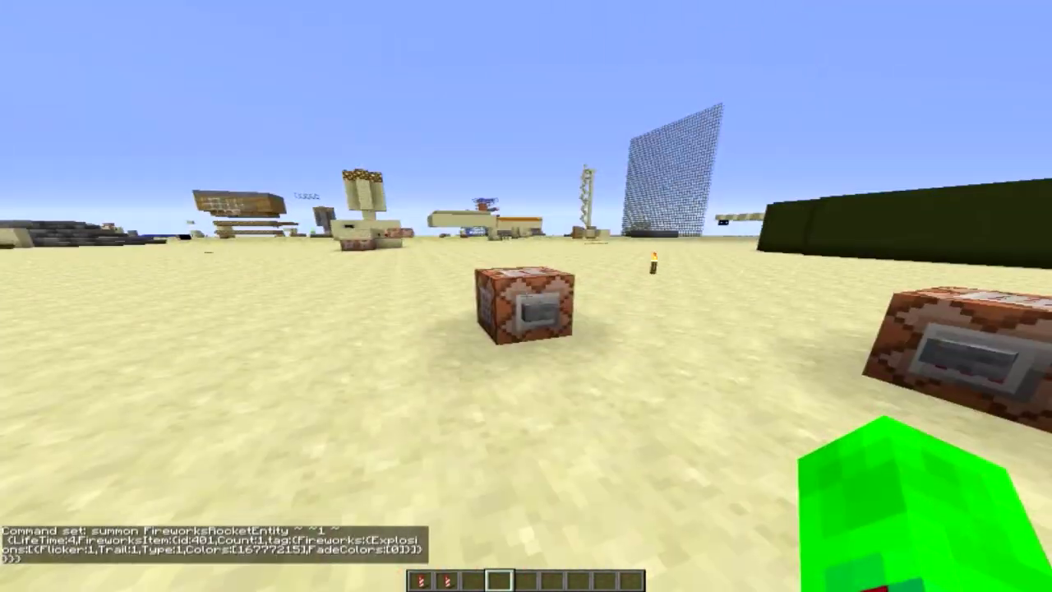
{"action": "right_click", "coordinate": [526, 296]}
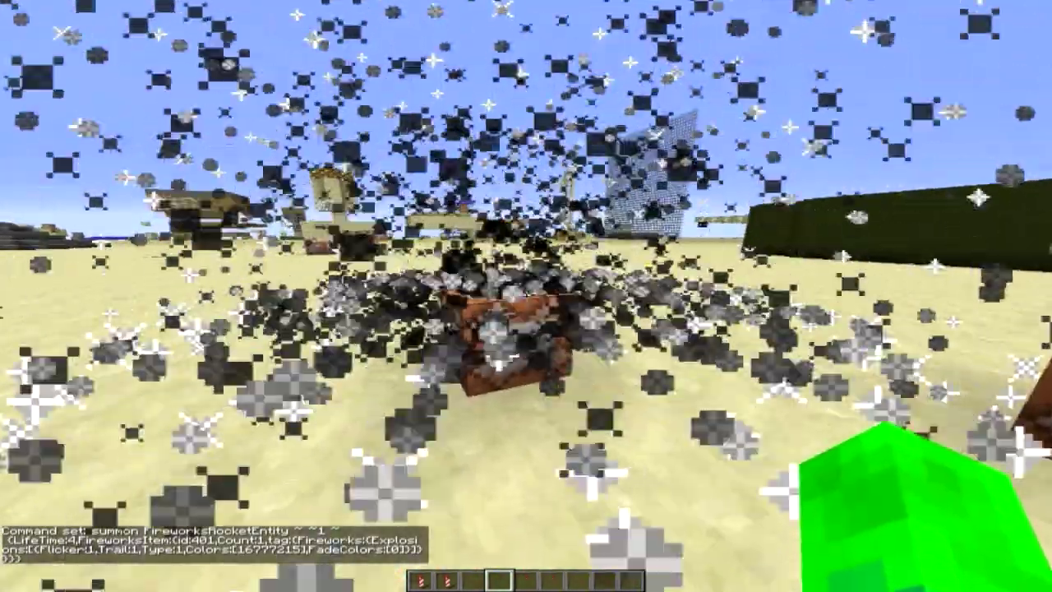
{"action": "key", "text": "w"}
{"action": "key", "text": "w"}
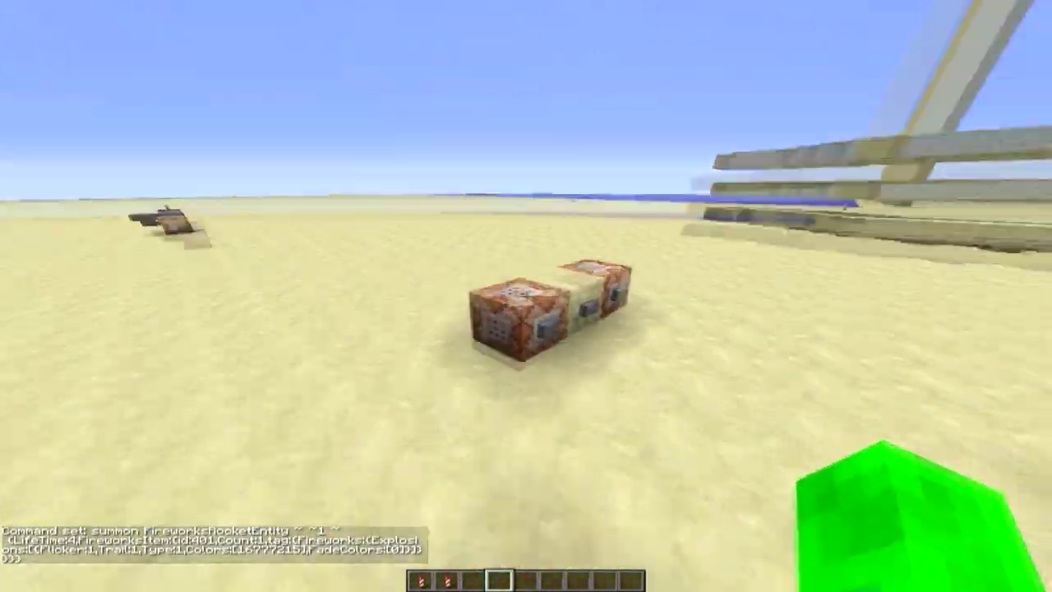
{"action": "key", "text": "w"}
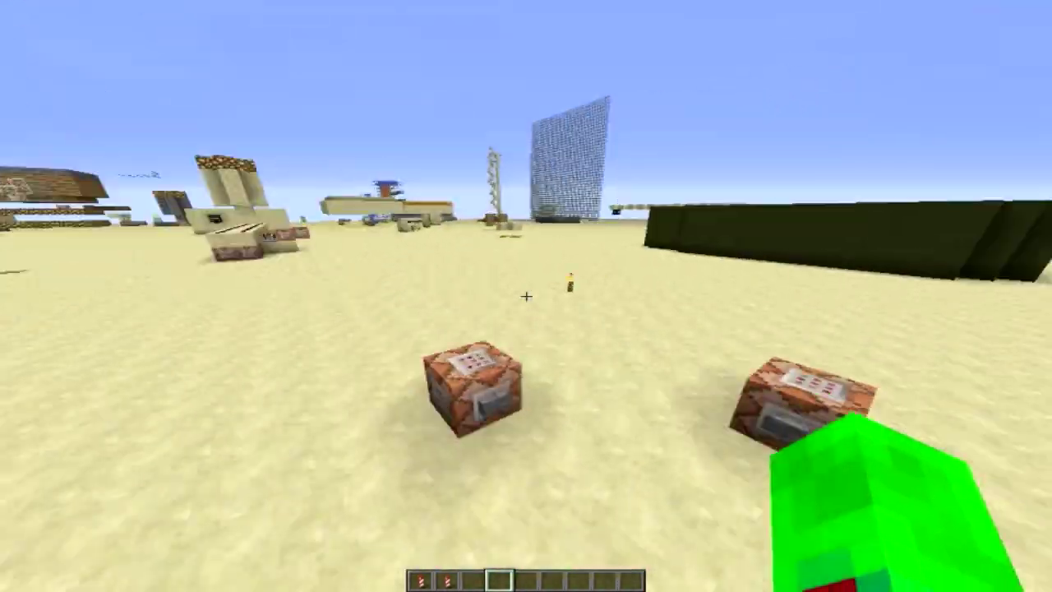
{"action": "key", "text": "a"}
{"action": "key", "text": "w"}
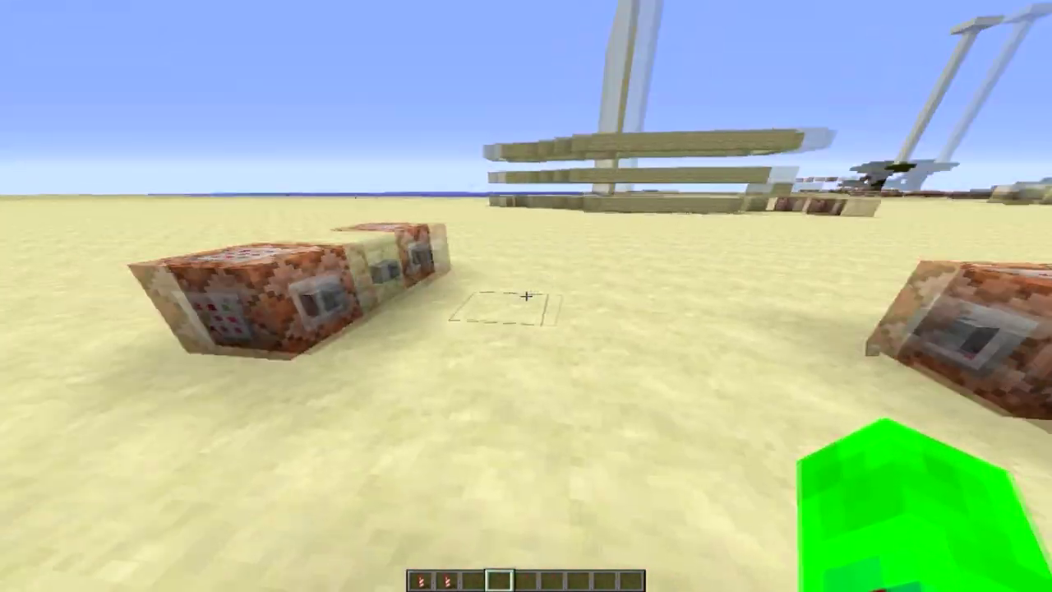
{"action": "key", "text": "w"}
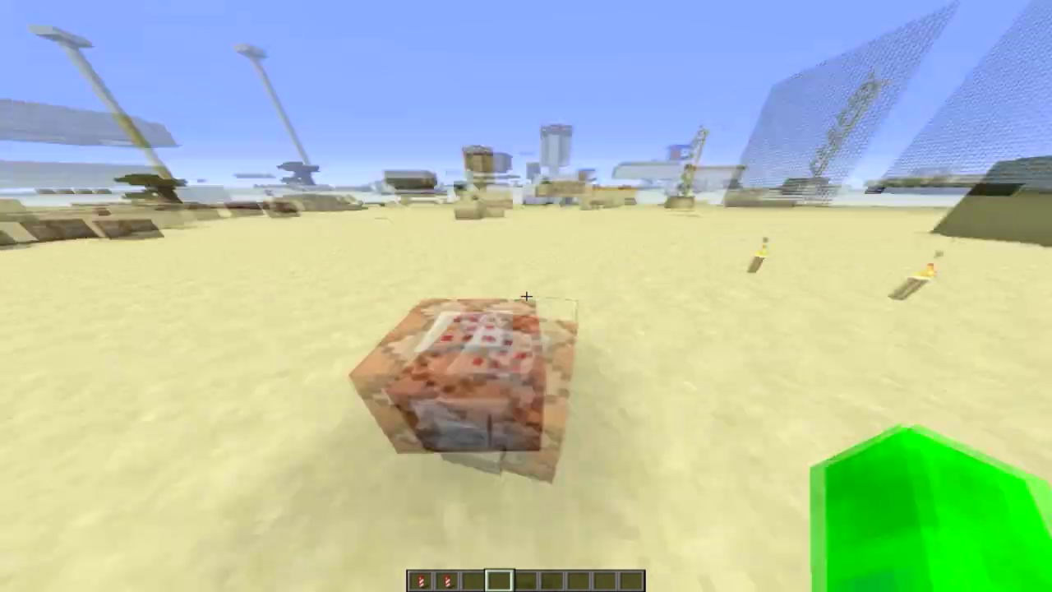
{"action": "key", "text": "w"}
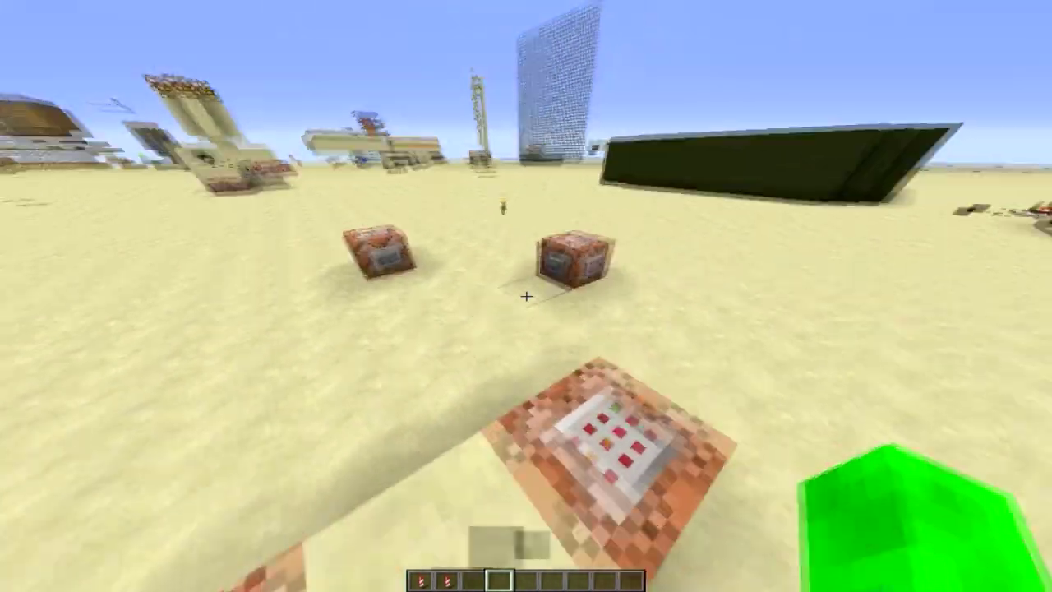
{"action": "key", "text": "w"}
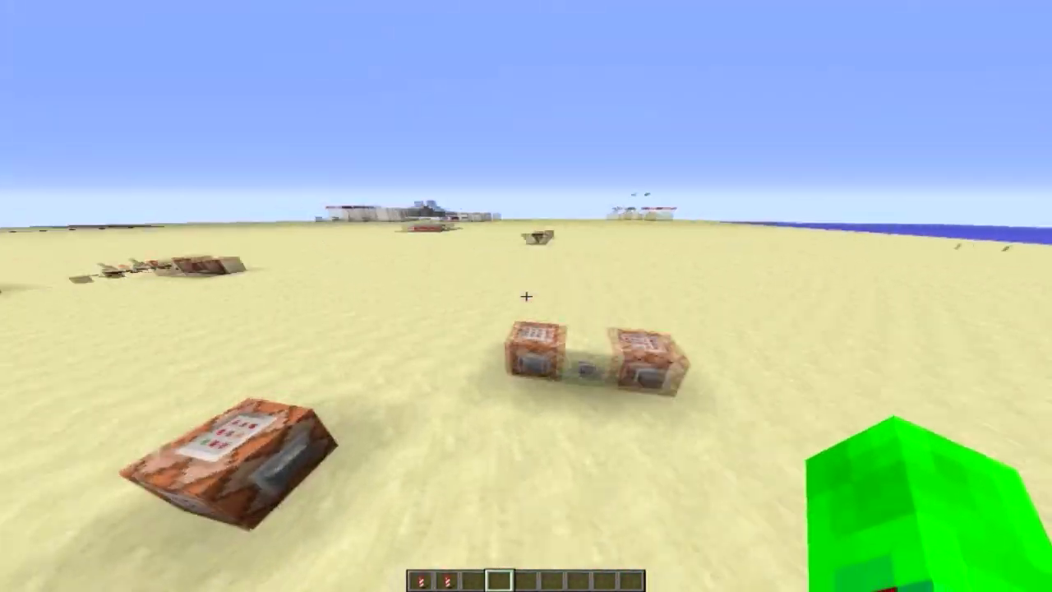
{"action": "key", "text": "w"}
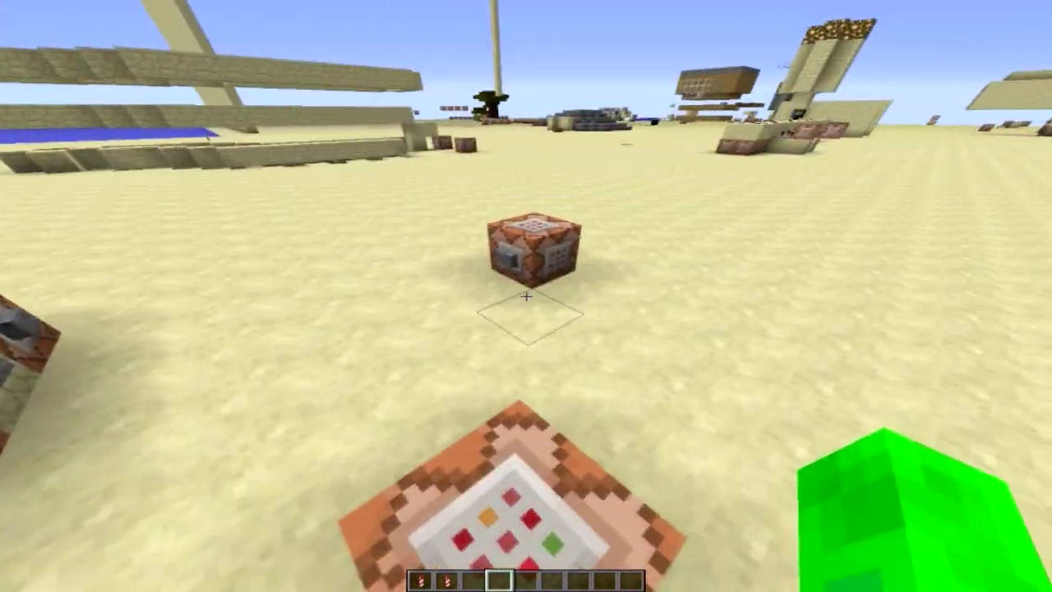
{"action": "key", "text": "w"}
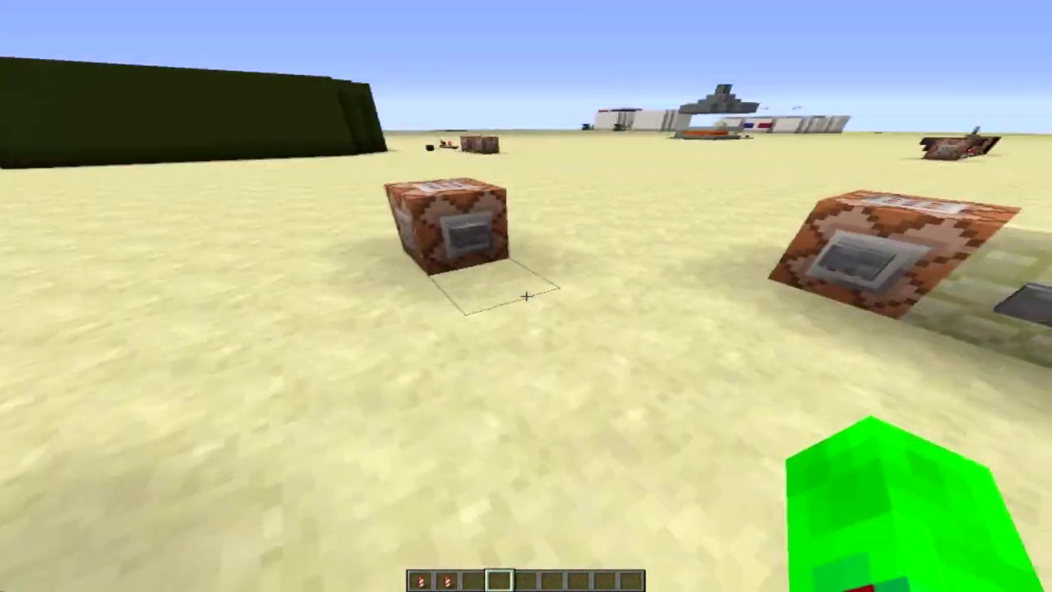
{"action": "key", "text": "d"}
{"action": "key", "text": "w"}
{"action": "key", "text": "w"}
{"action": "key", "text": "space"}
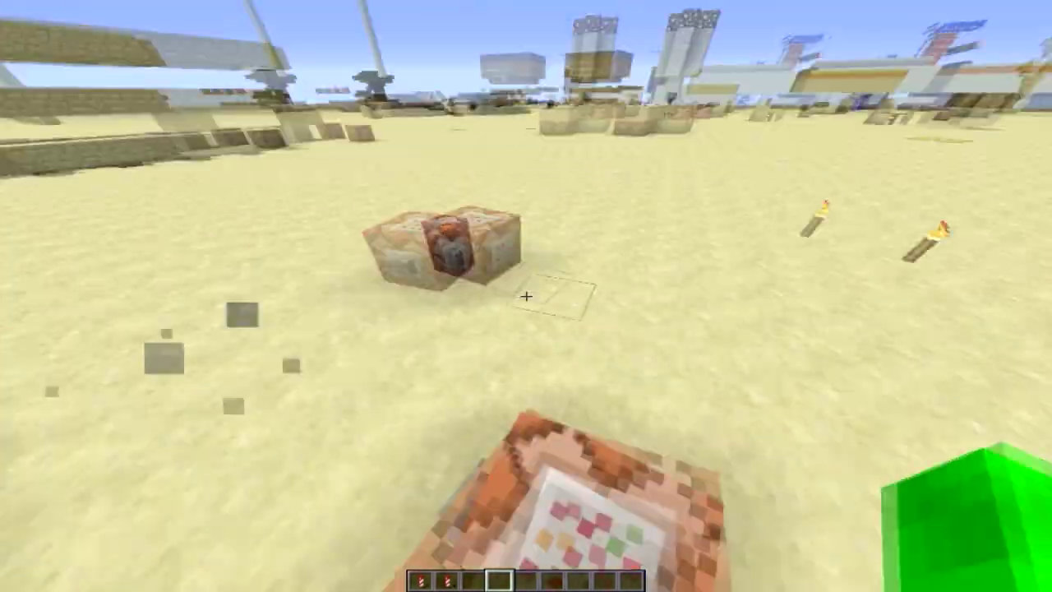
Step: Launch the LifeTime 4 firework again from the command block and view its explosion
{"action": "key", "text": "w"}
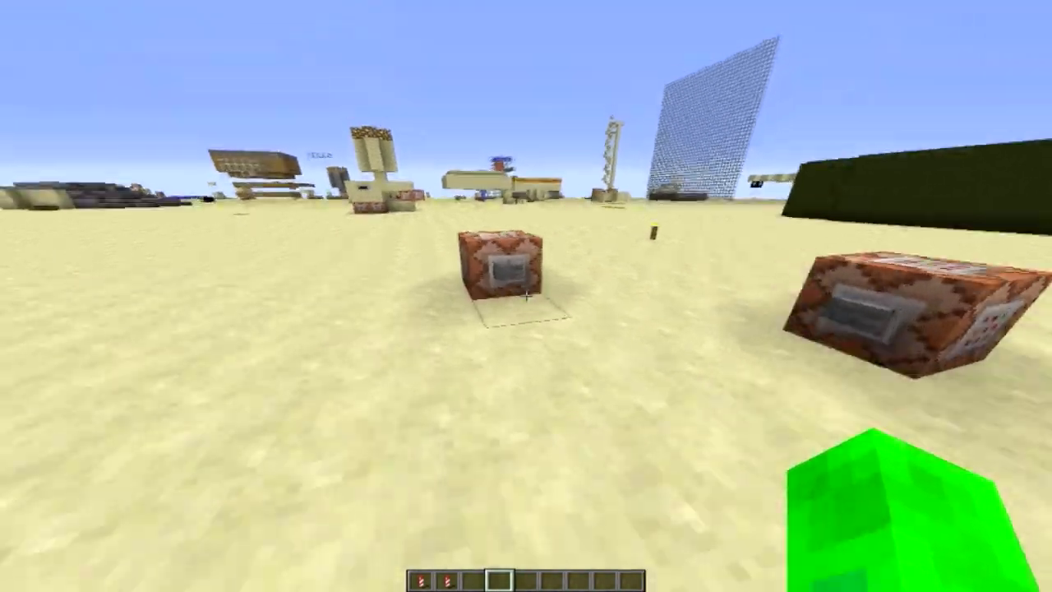
{"action": "key", "text": "w"}
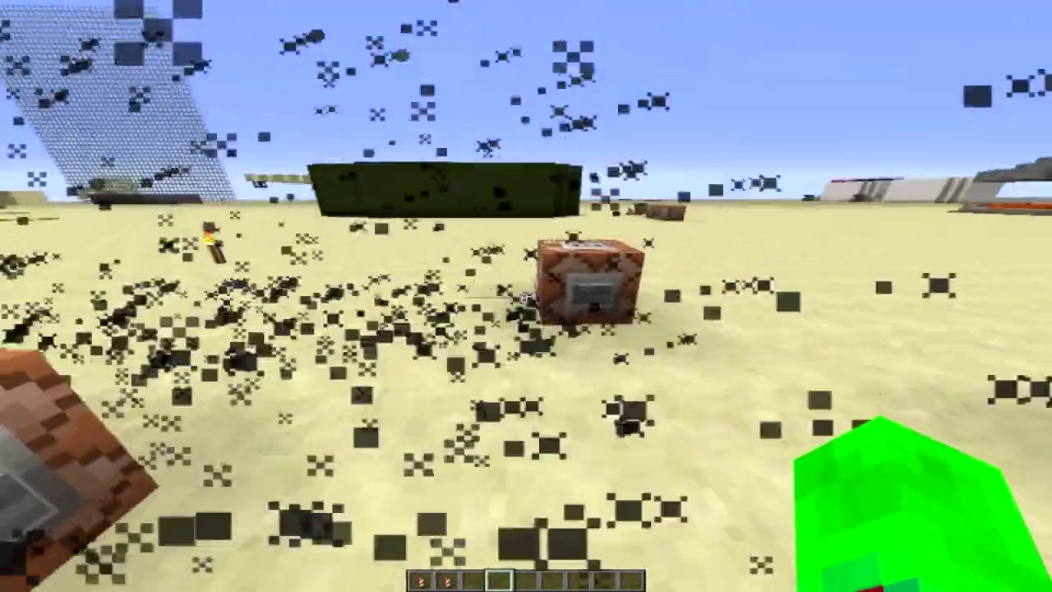
{"action": "key", "text": "w"}
{"action": "key", "text": "space"}
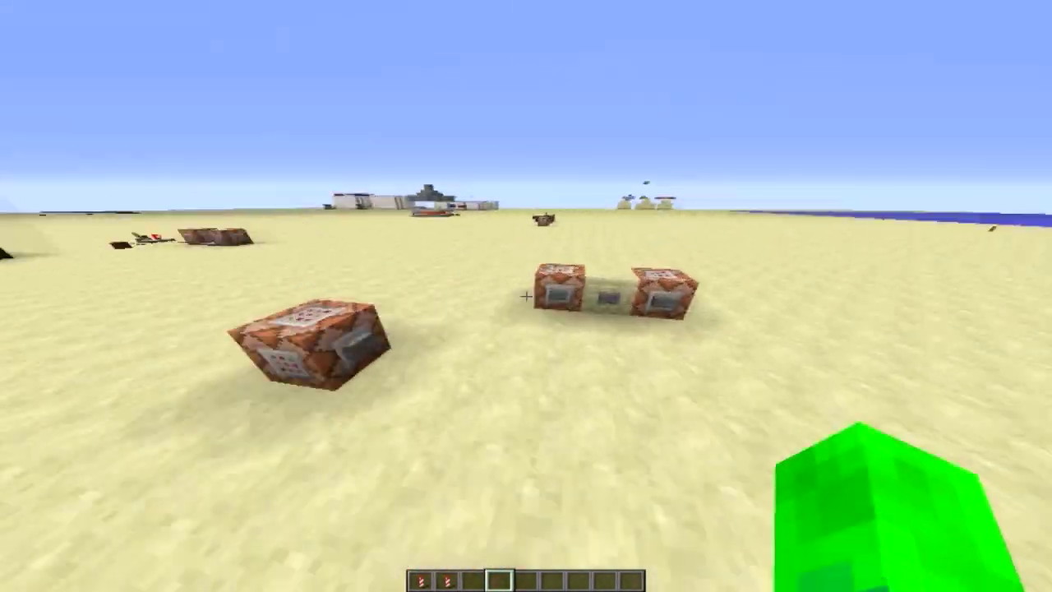
{"action": "left_click", "coordinate": [526, 296]}
{"action": "left_click", "coordinate": [526, 296]}
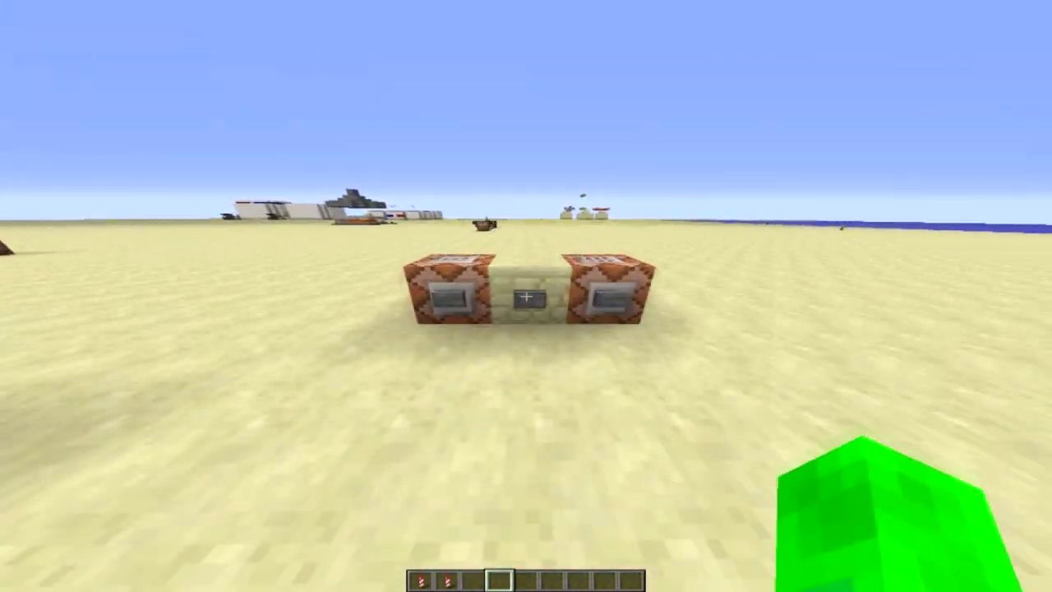
{"action": "left_click", "coordinate": [526, 296]}
{"action": "key", "text": "w"}
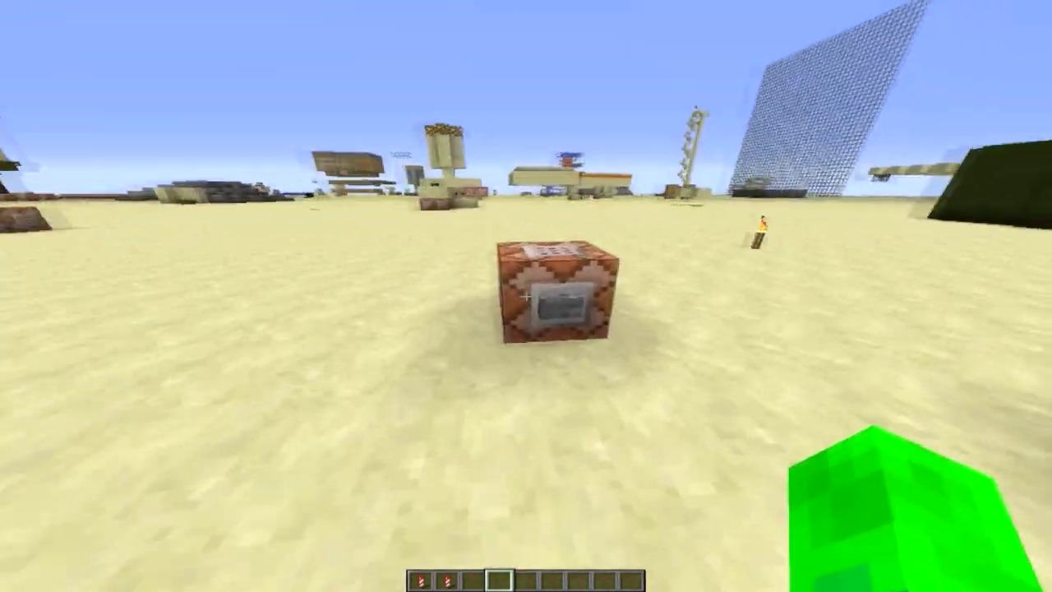
{"action": "right_click", "coordinate": [526, 296]}
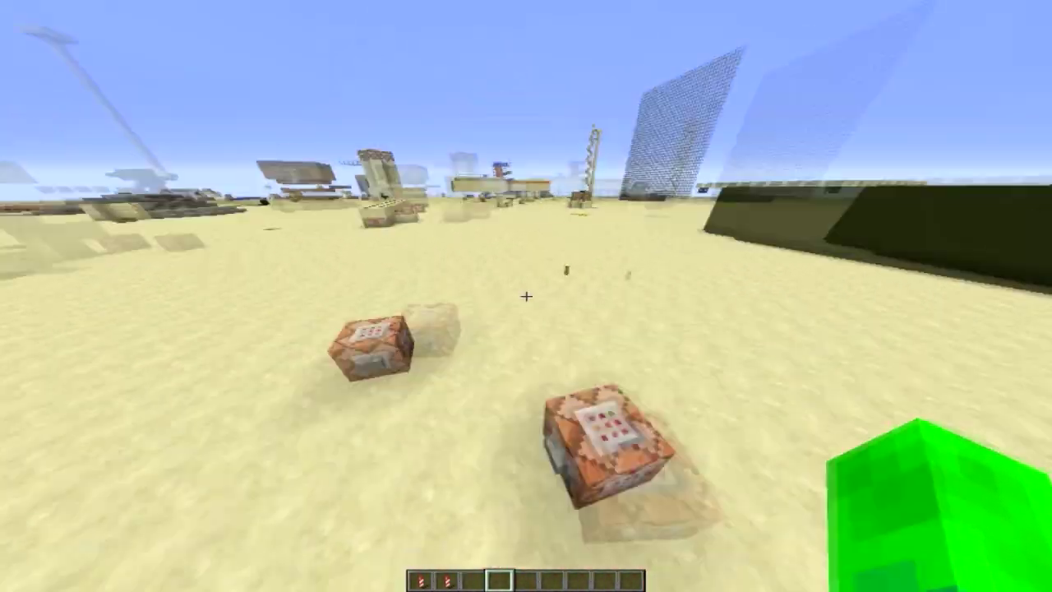
{"action": "key", "text": "w"}
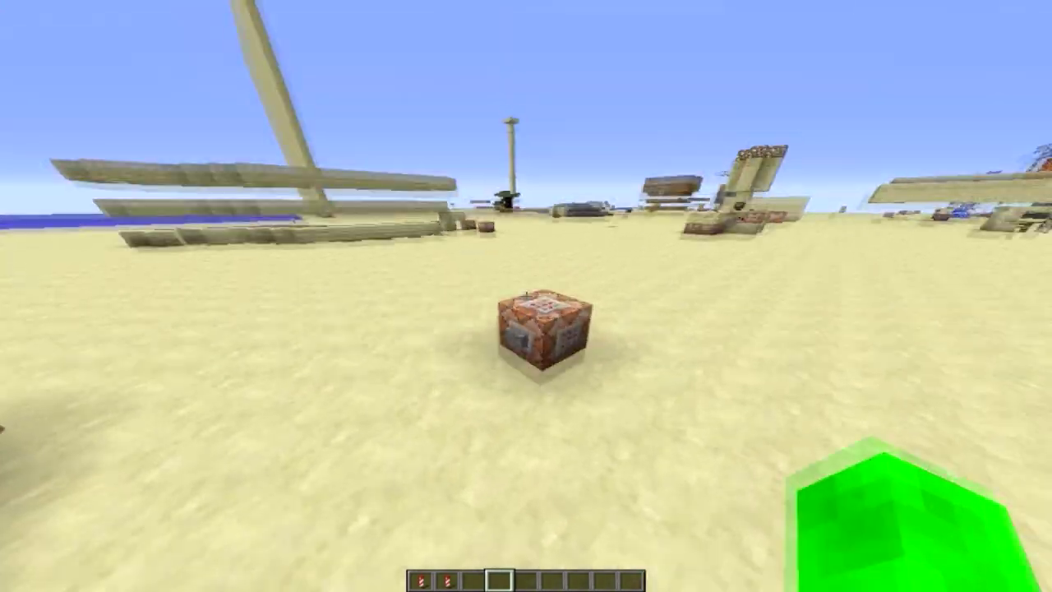
{"action": "key", "text": "w"}
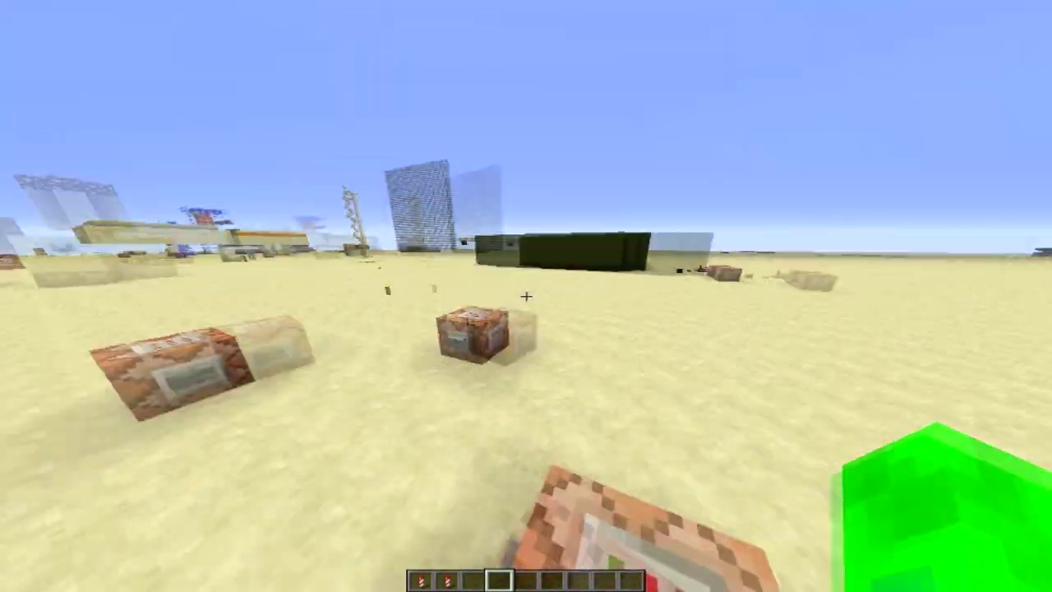